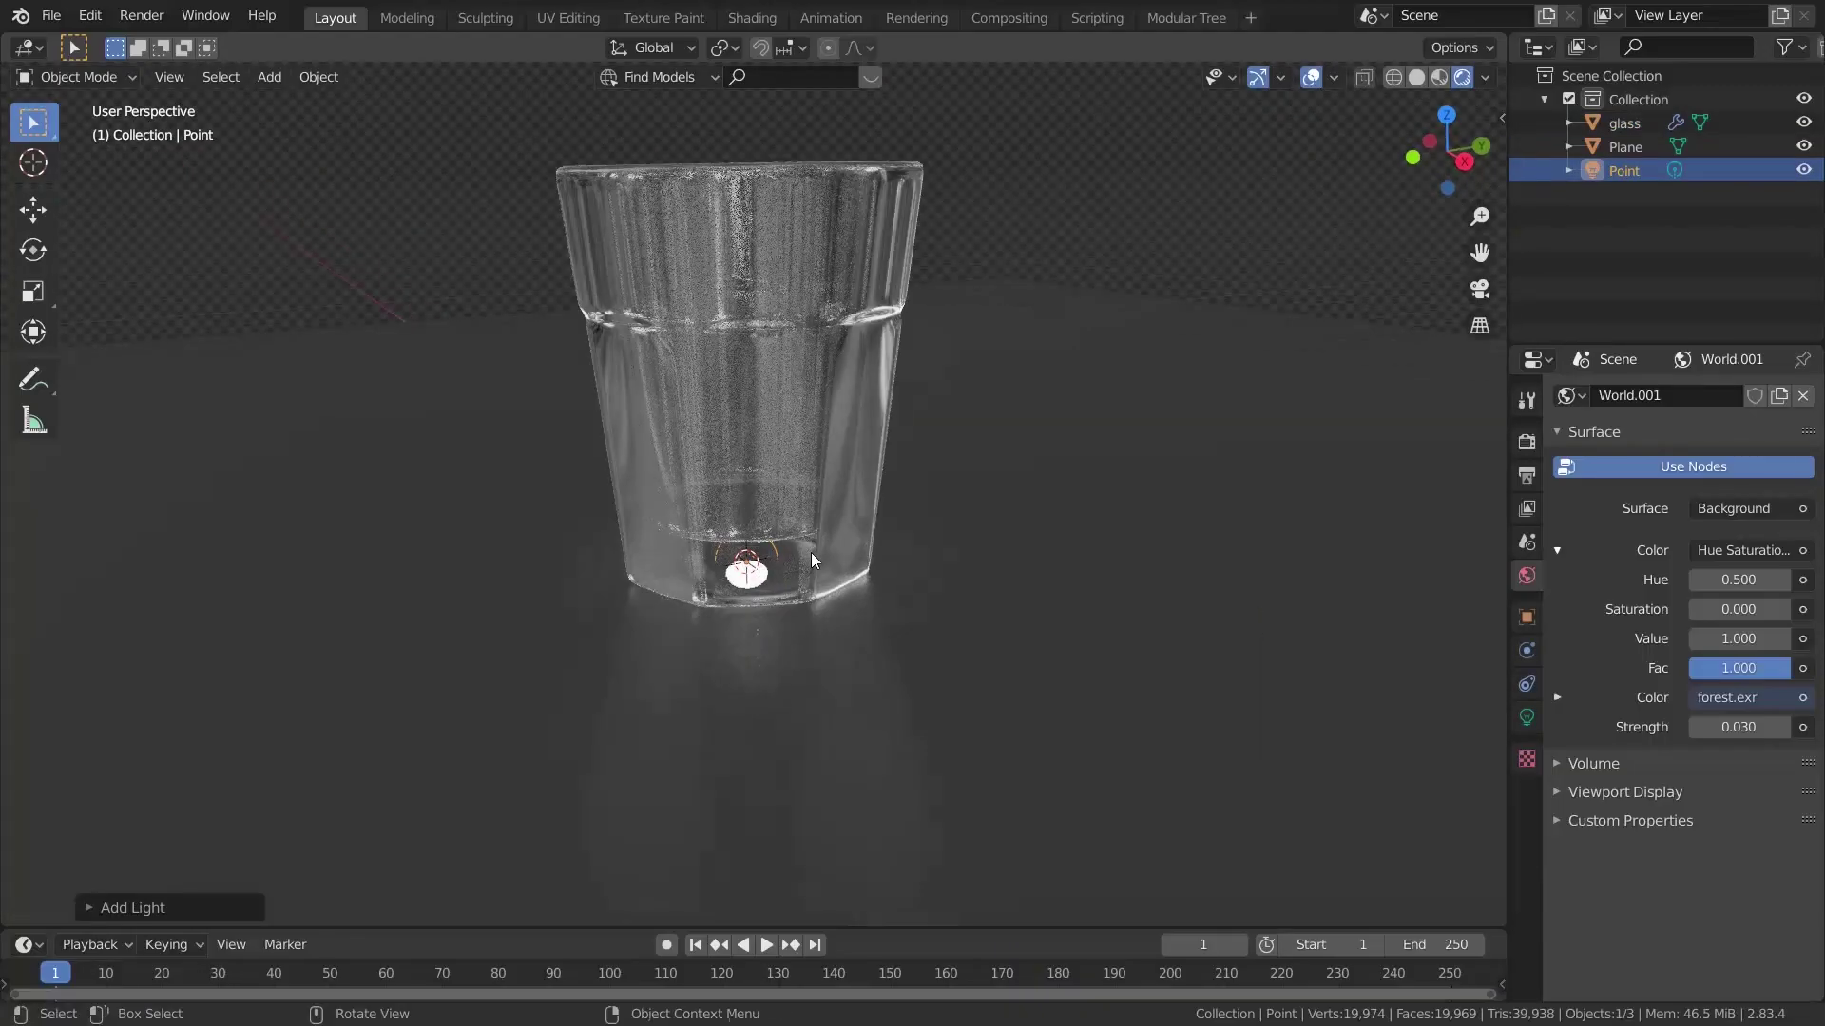
Step: Set the point light's specular to 0 and its radius to 0 m
{"action": "key", "text": "KP_Decimal"}
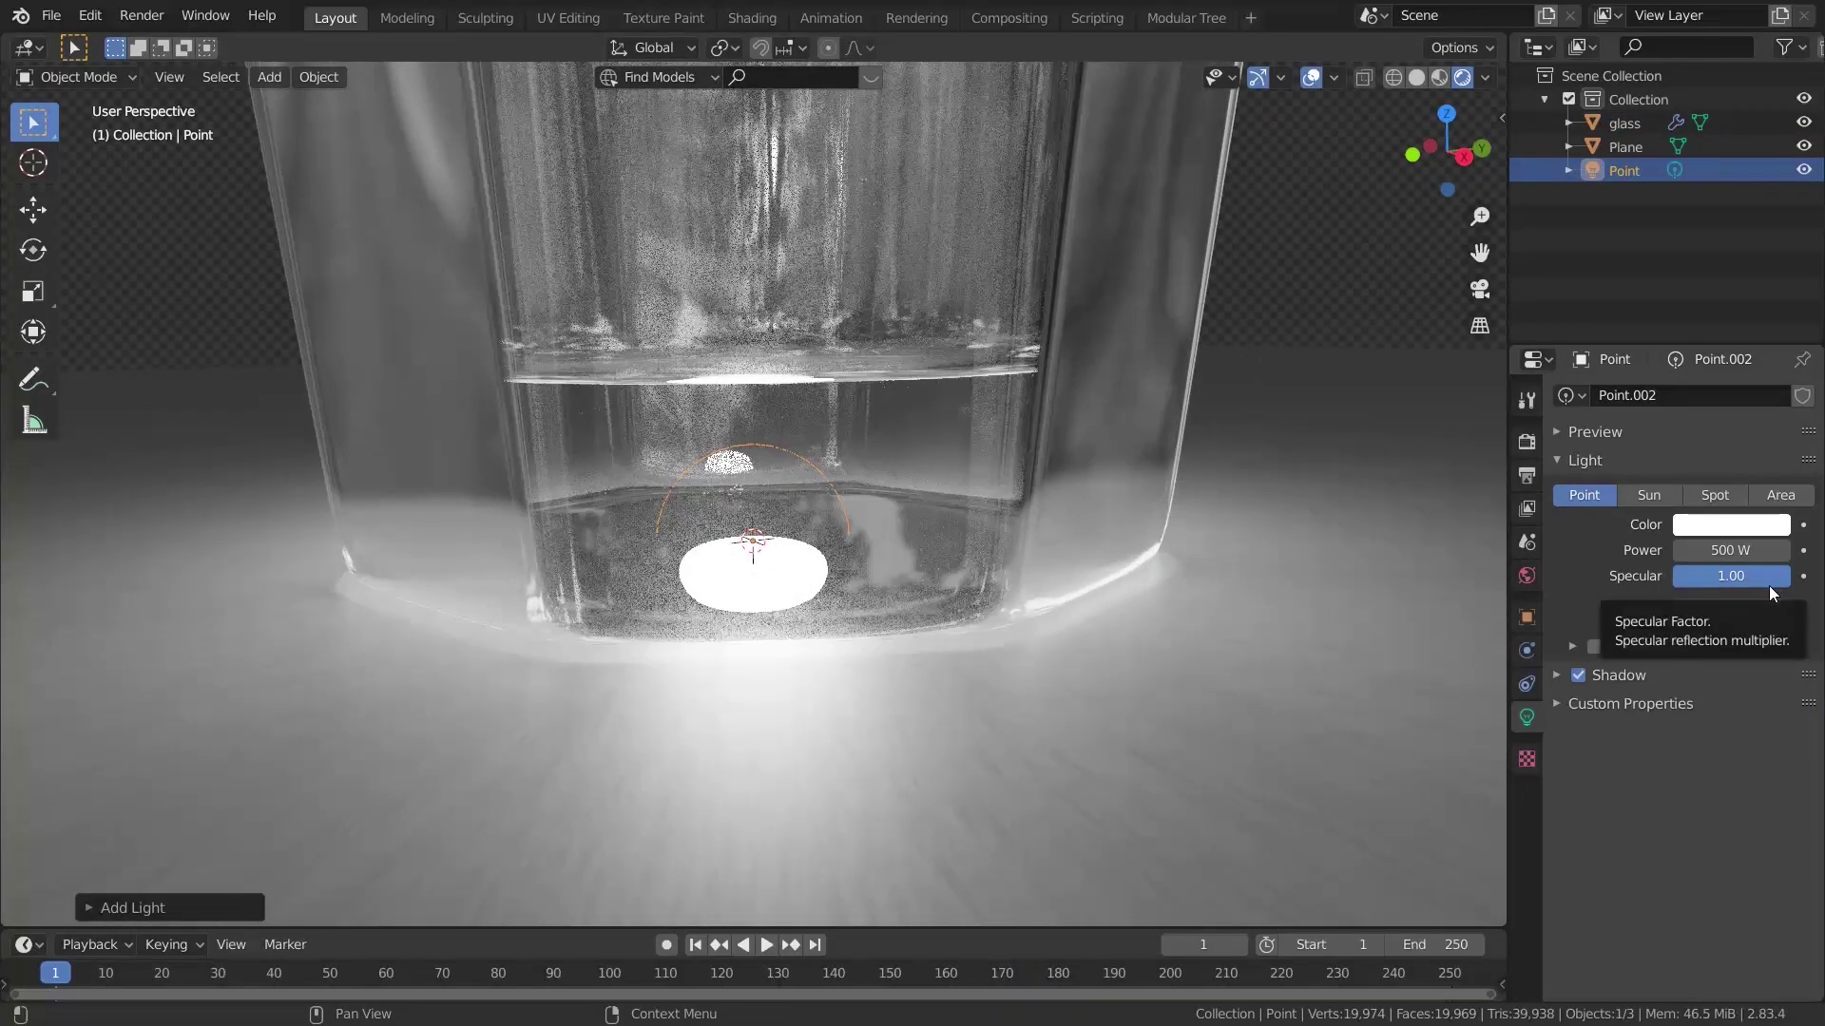
{"action": "left_click_drag", "start_coordinate": [1771, 582], "coordinate": [1334, 559]}
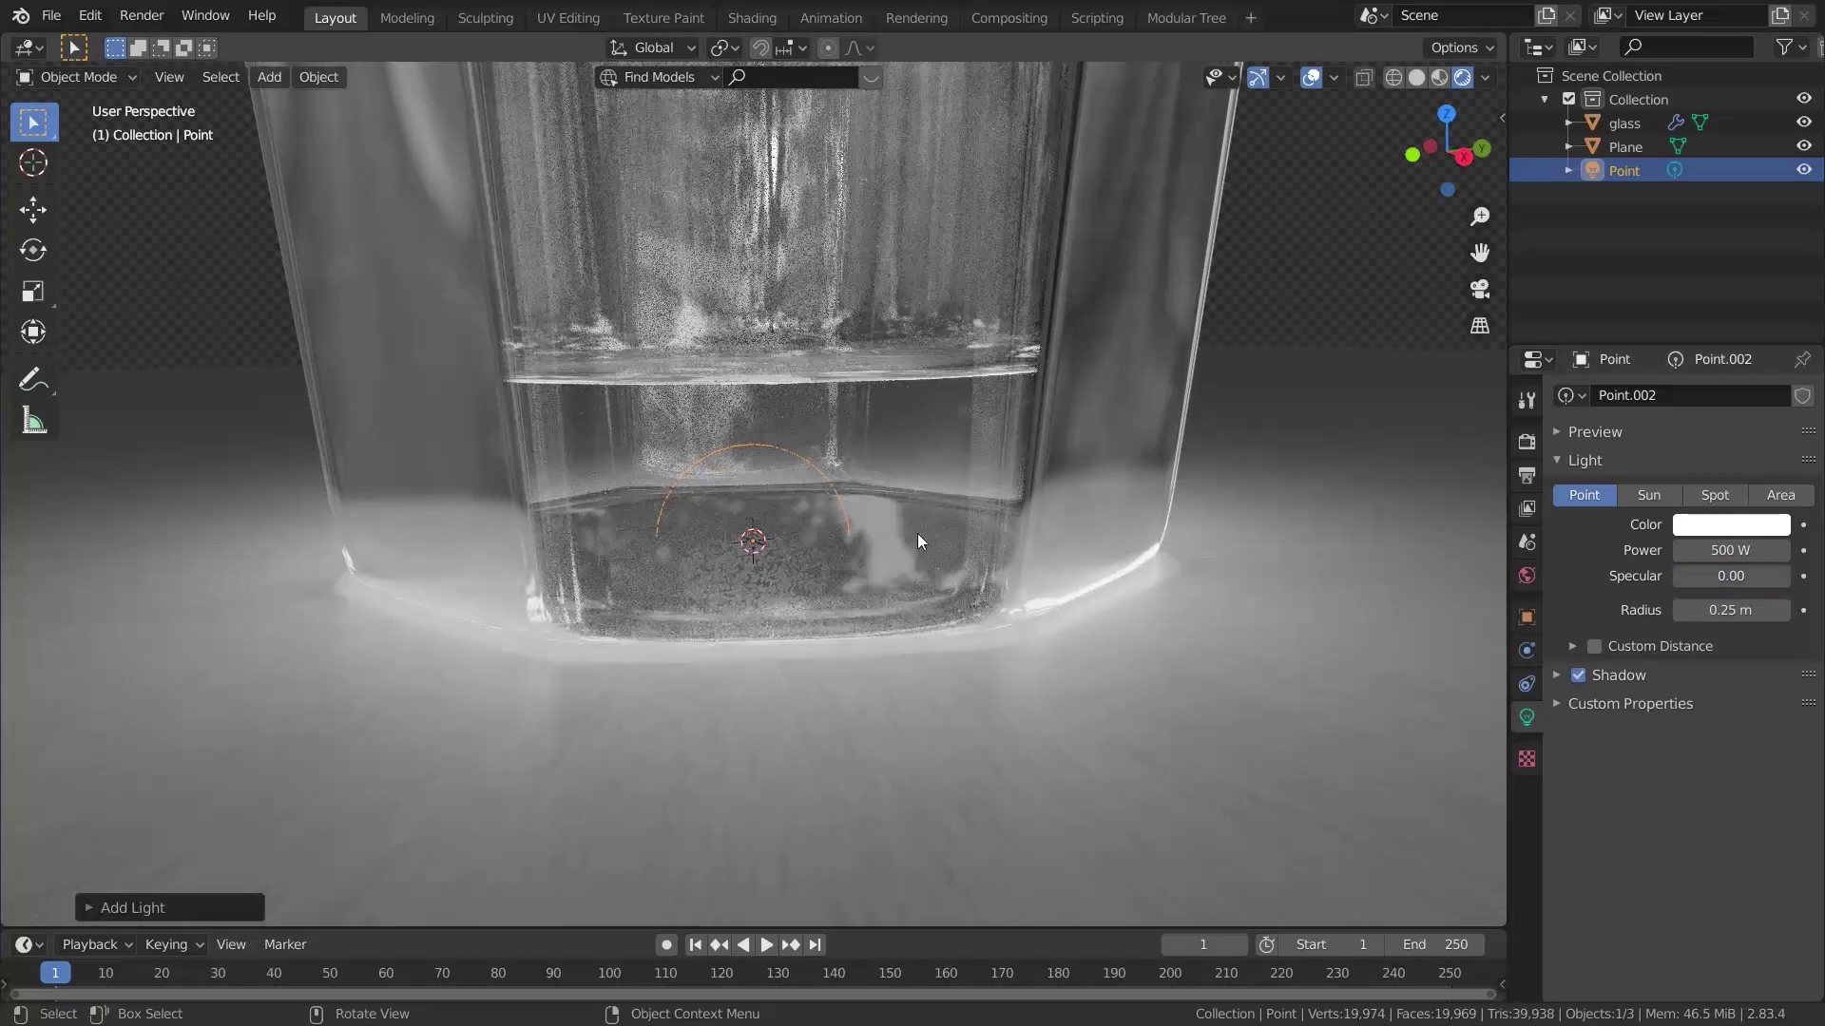
{"action": "left_click_drag", "start_coordinate": [1723, 611], "coordinate": [1635, 613]}
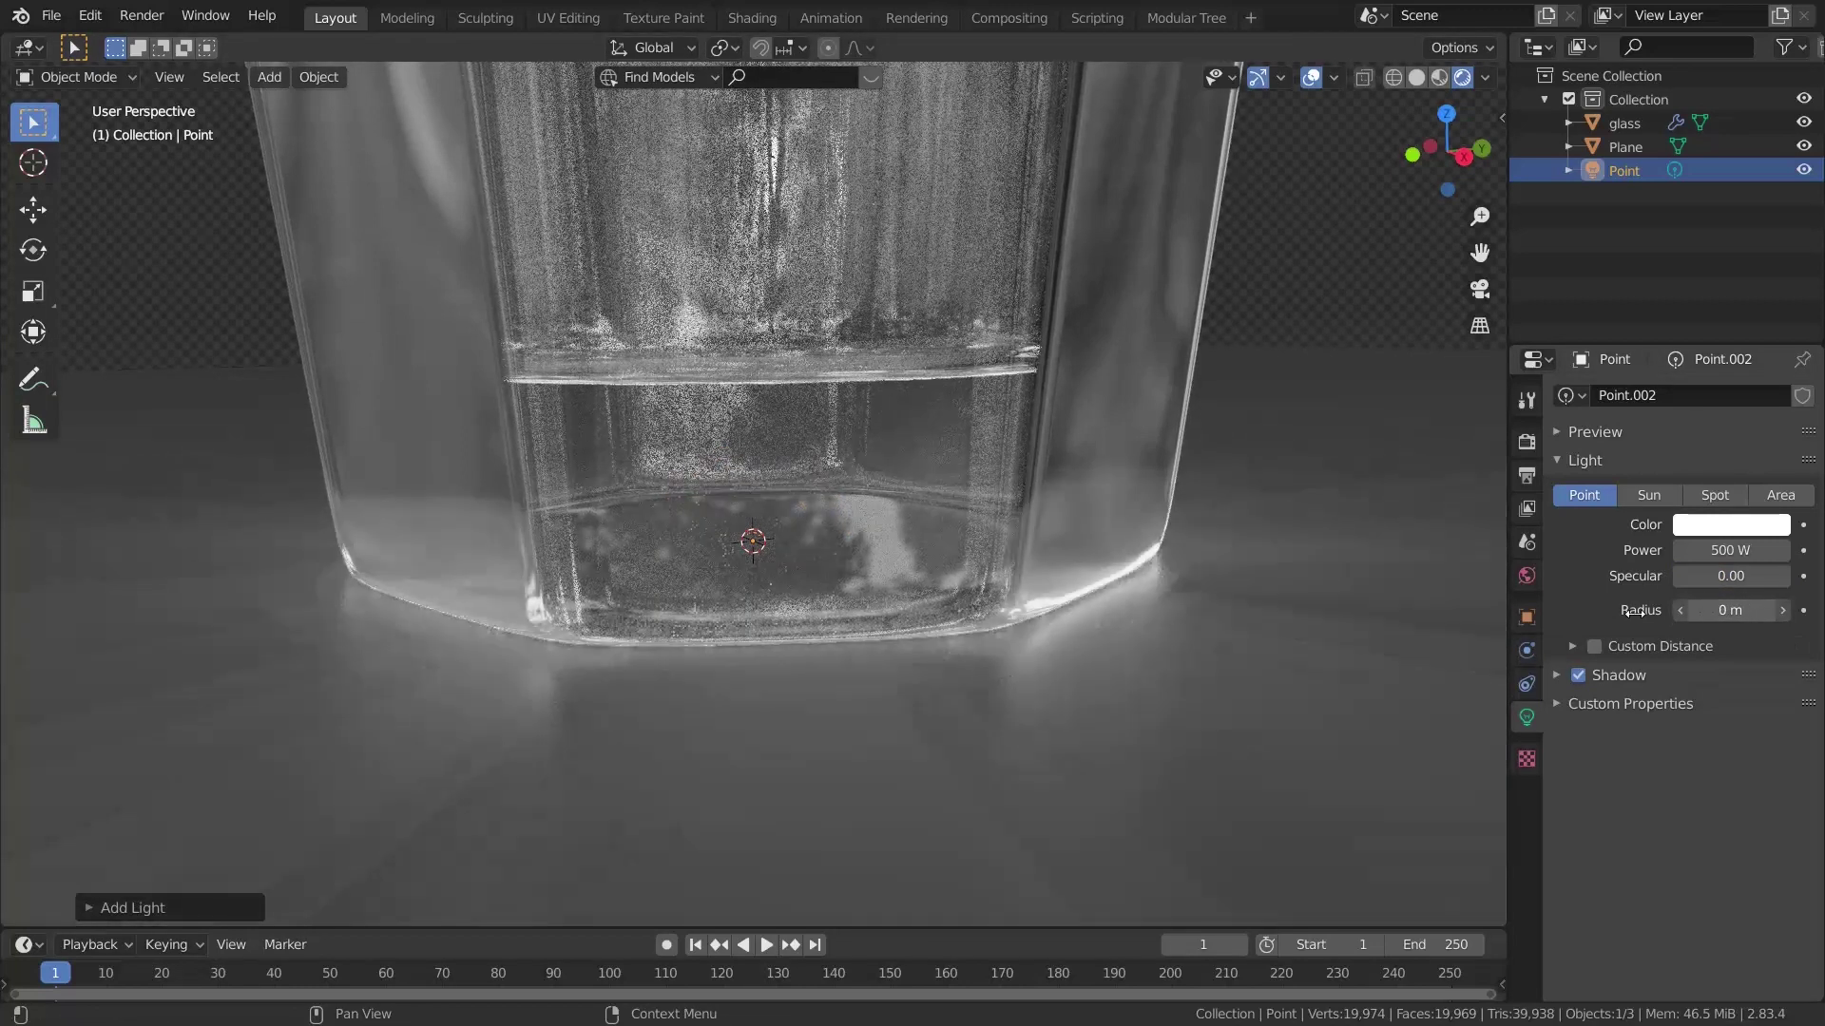
Step: Raise the point light along the Z axis inside the glass to a height of about 1 m
{"action": "key", "text": "g"}
{"action": "key", "text": "z"}
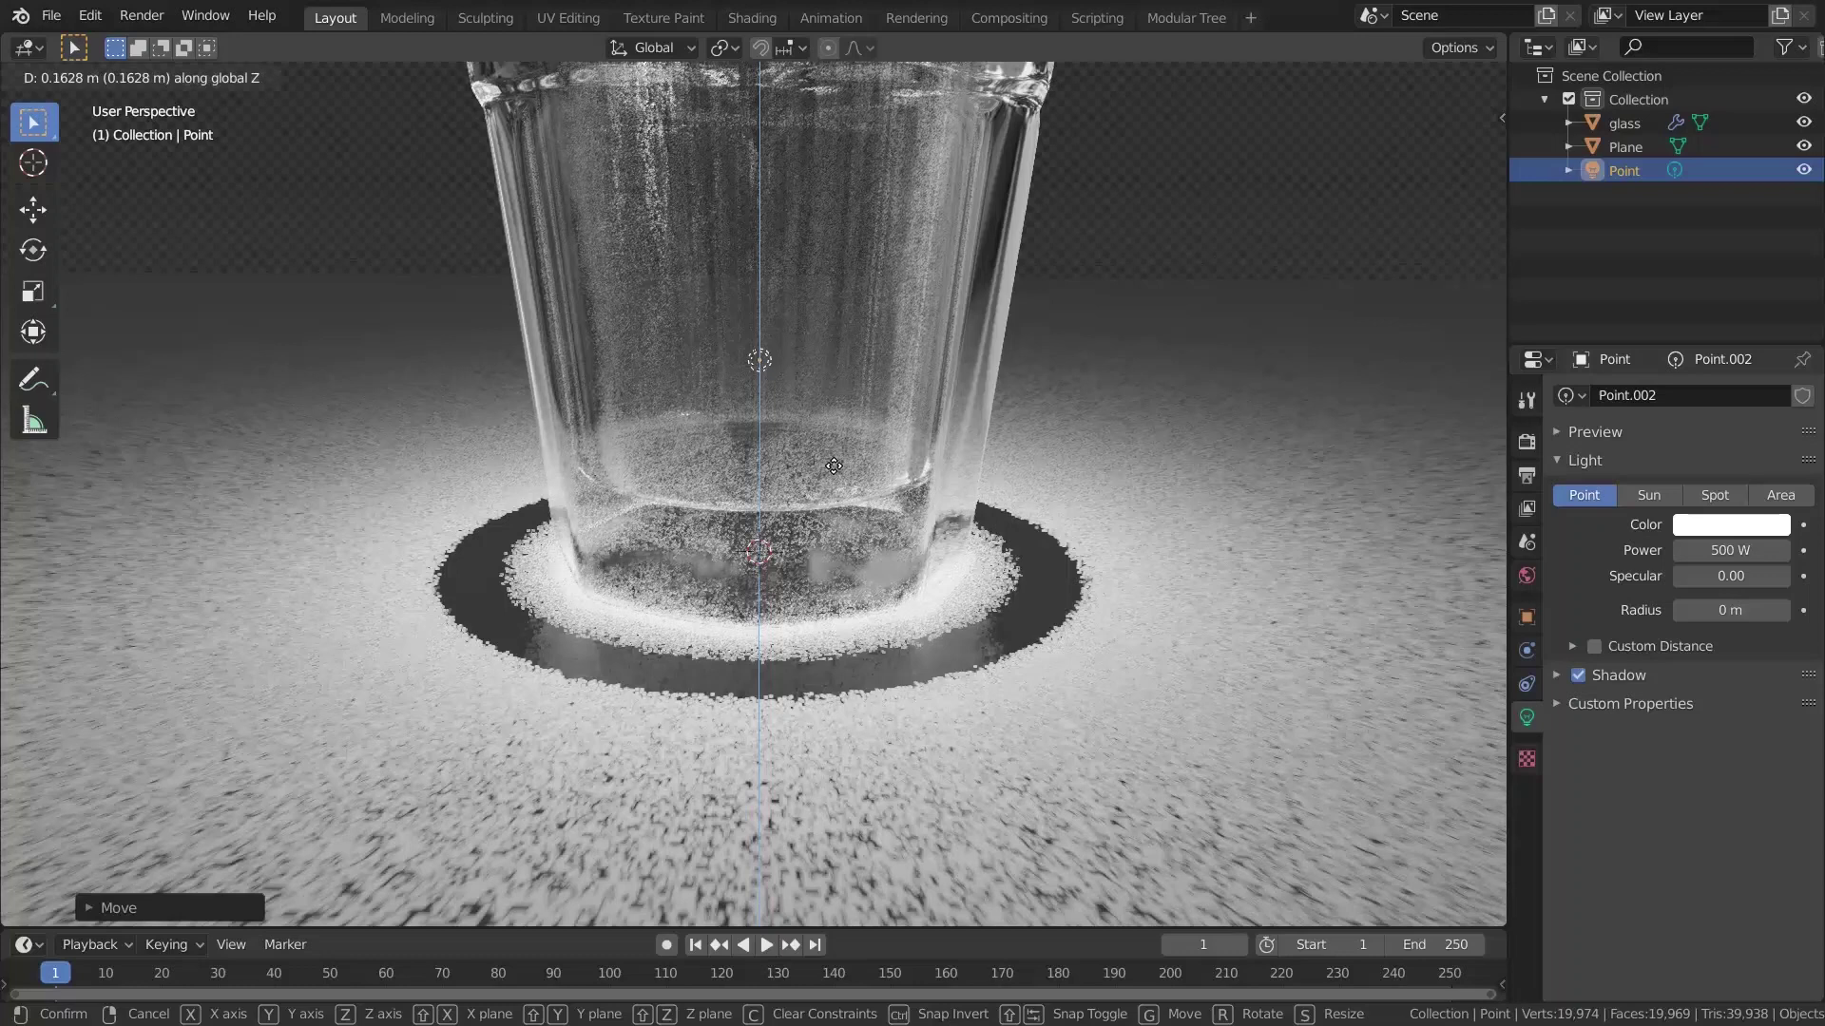
{"action": "left_click", "coordinate": [550, 418]}
{"action": "middle_click_drag", "start_coordinate": [550, 418], "coordinate": [835, 481]}
Step: Switch to the Shading workspace and bring up the material nodes of the glass
{"action": "left_click", "coordinate": [751, 17]}
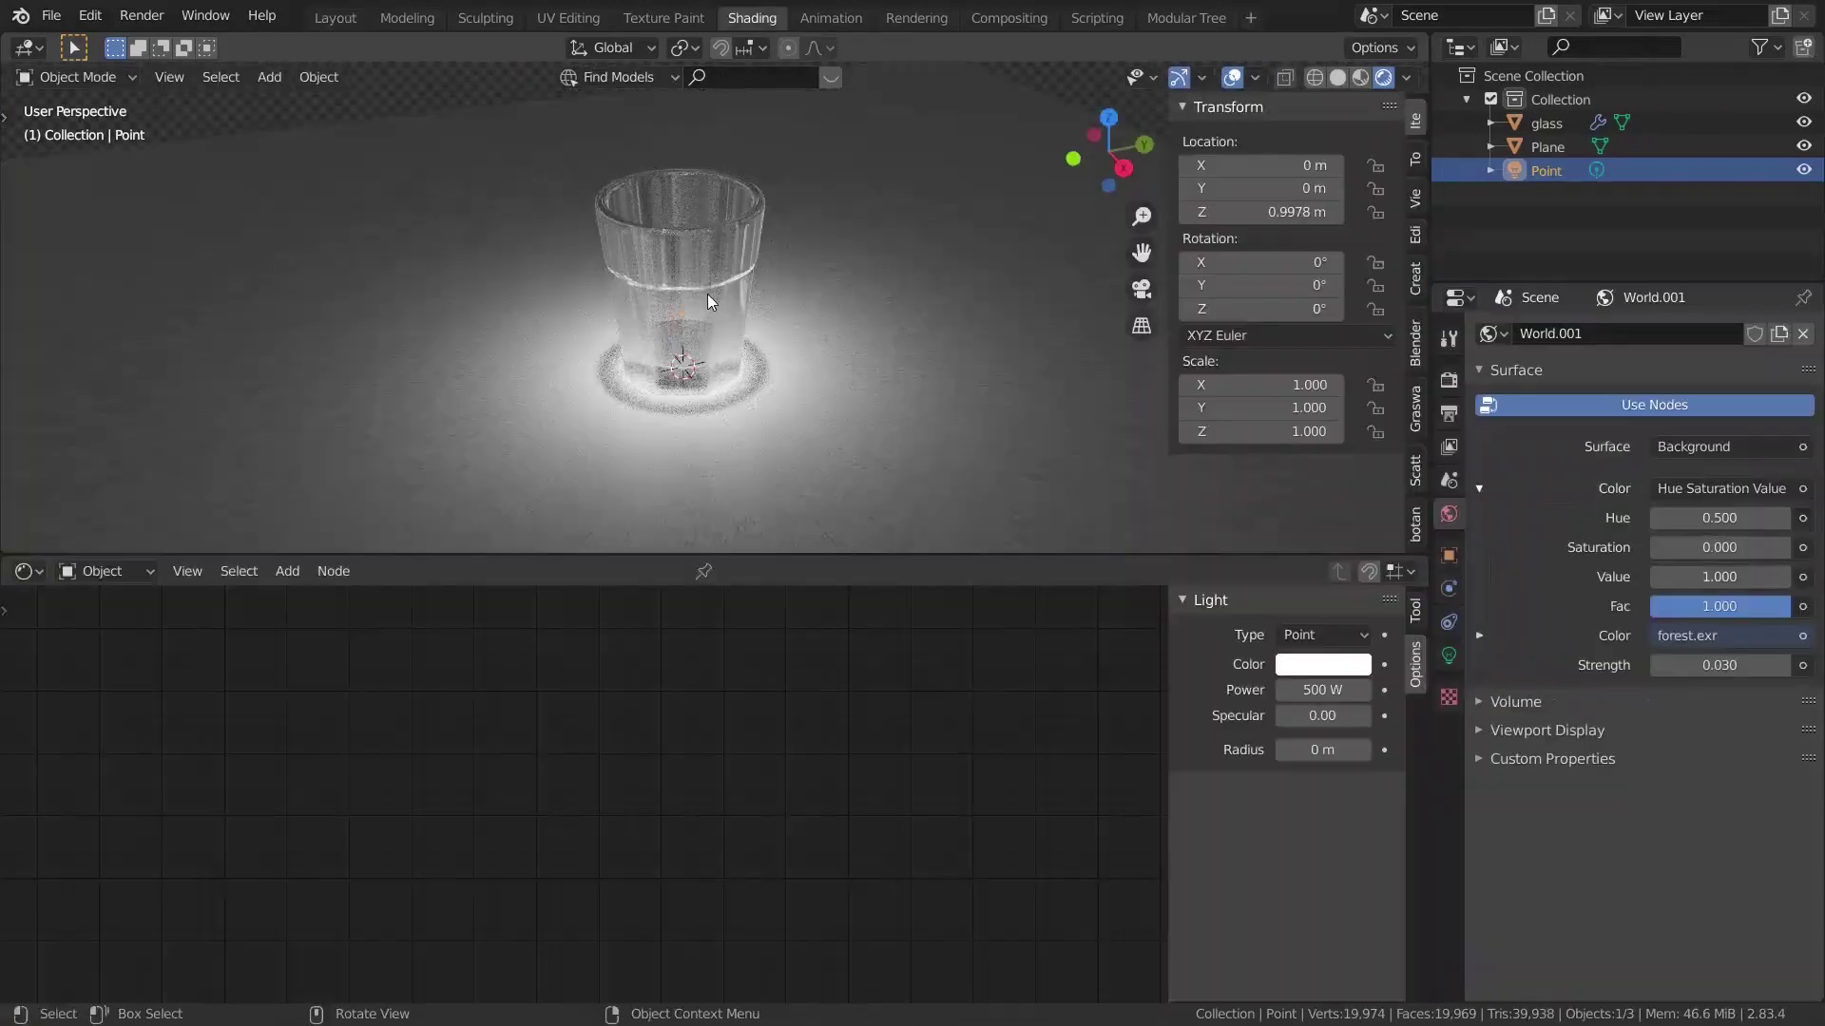
{"action": "left_click", "coordinate": [756, 409]}
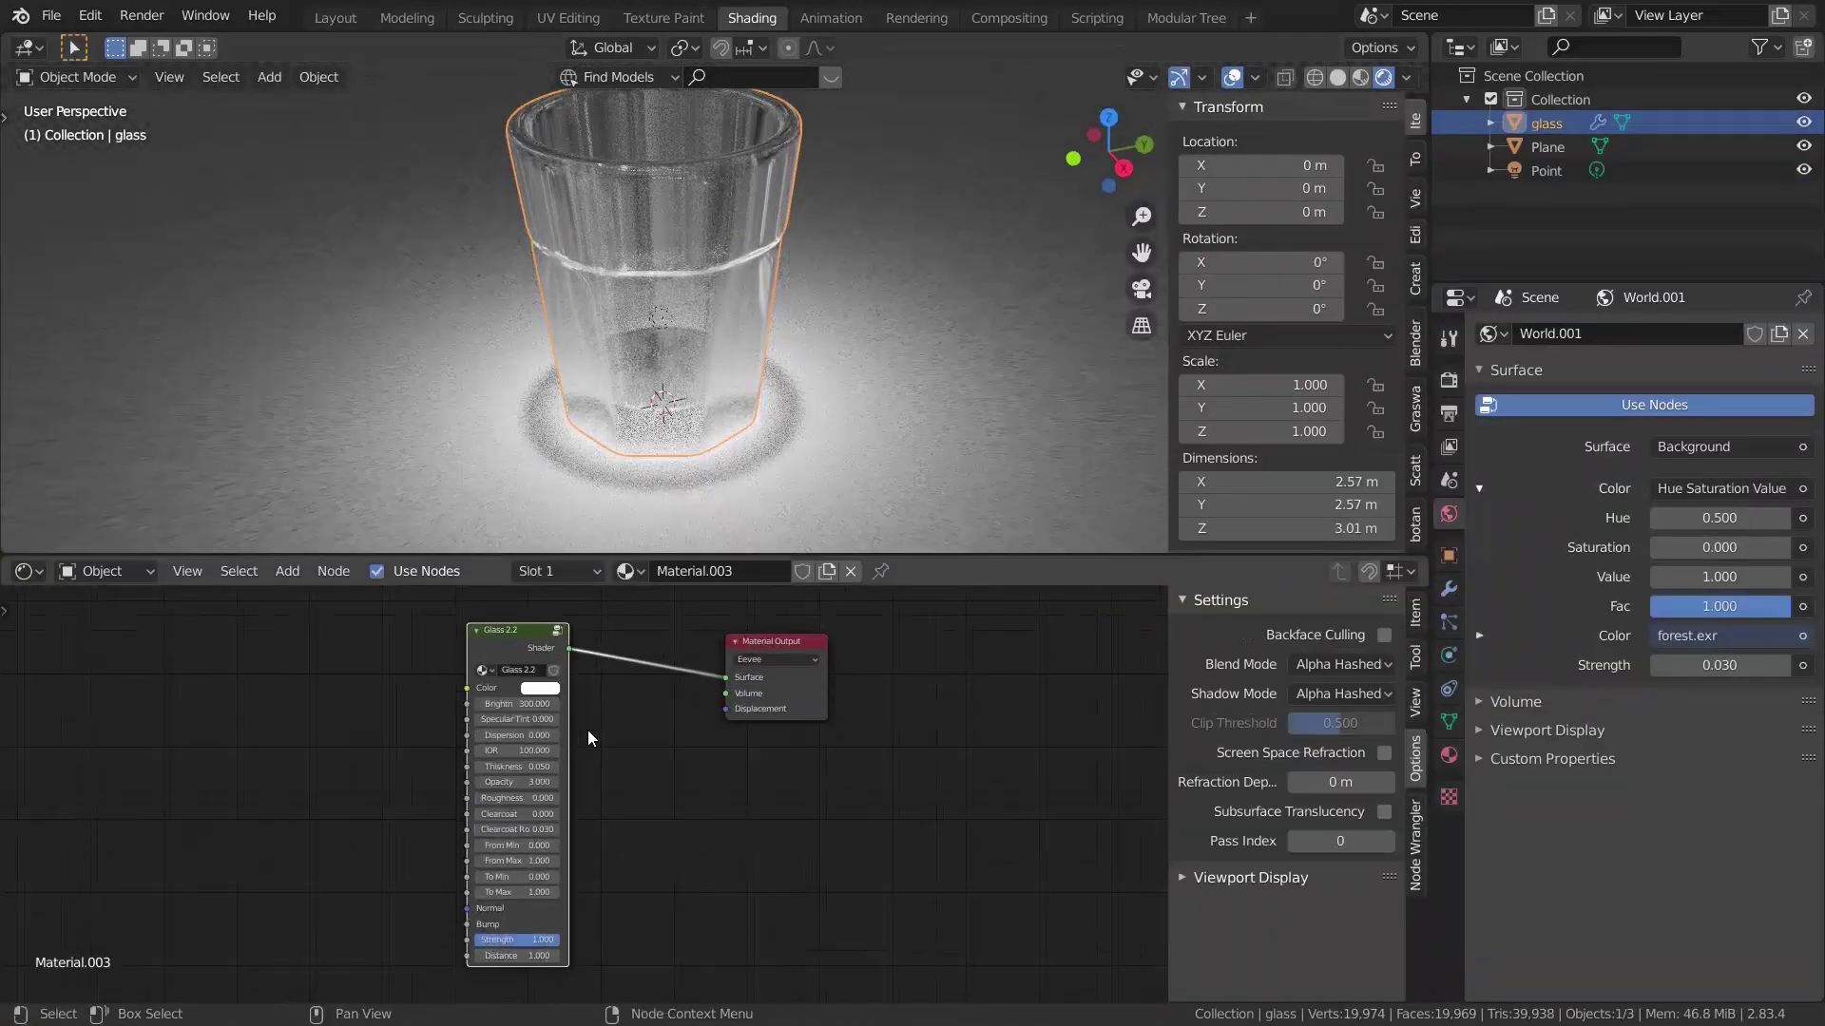
{"action": "middle_click_drag", "start_coordinate": [588, 730], "coordinate": [768, 720]}
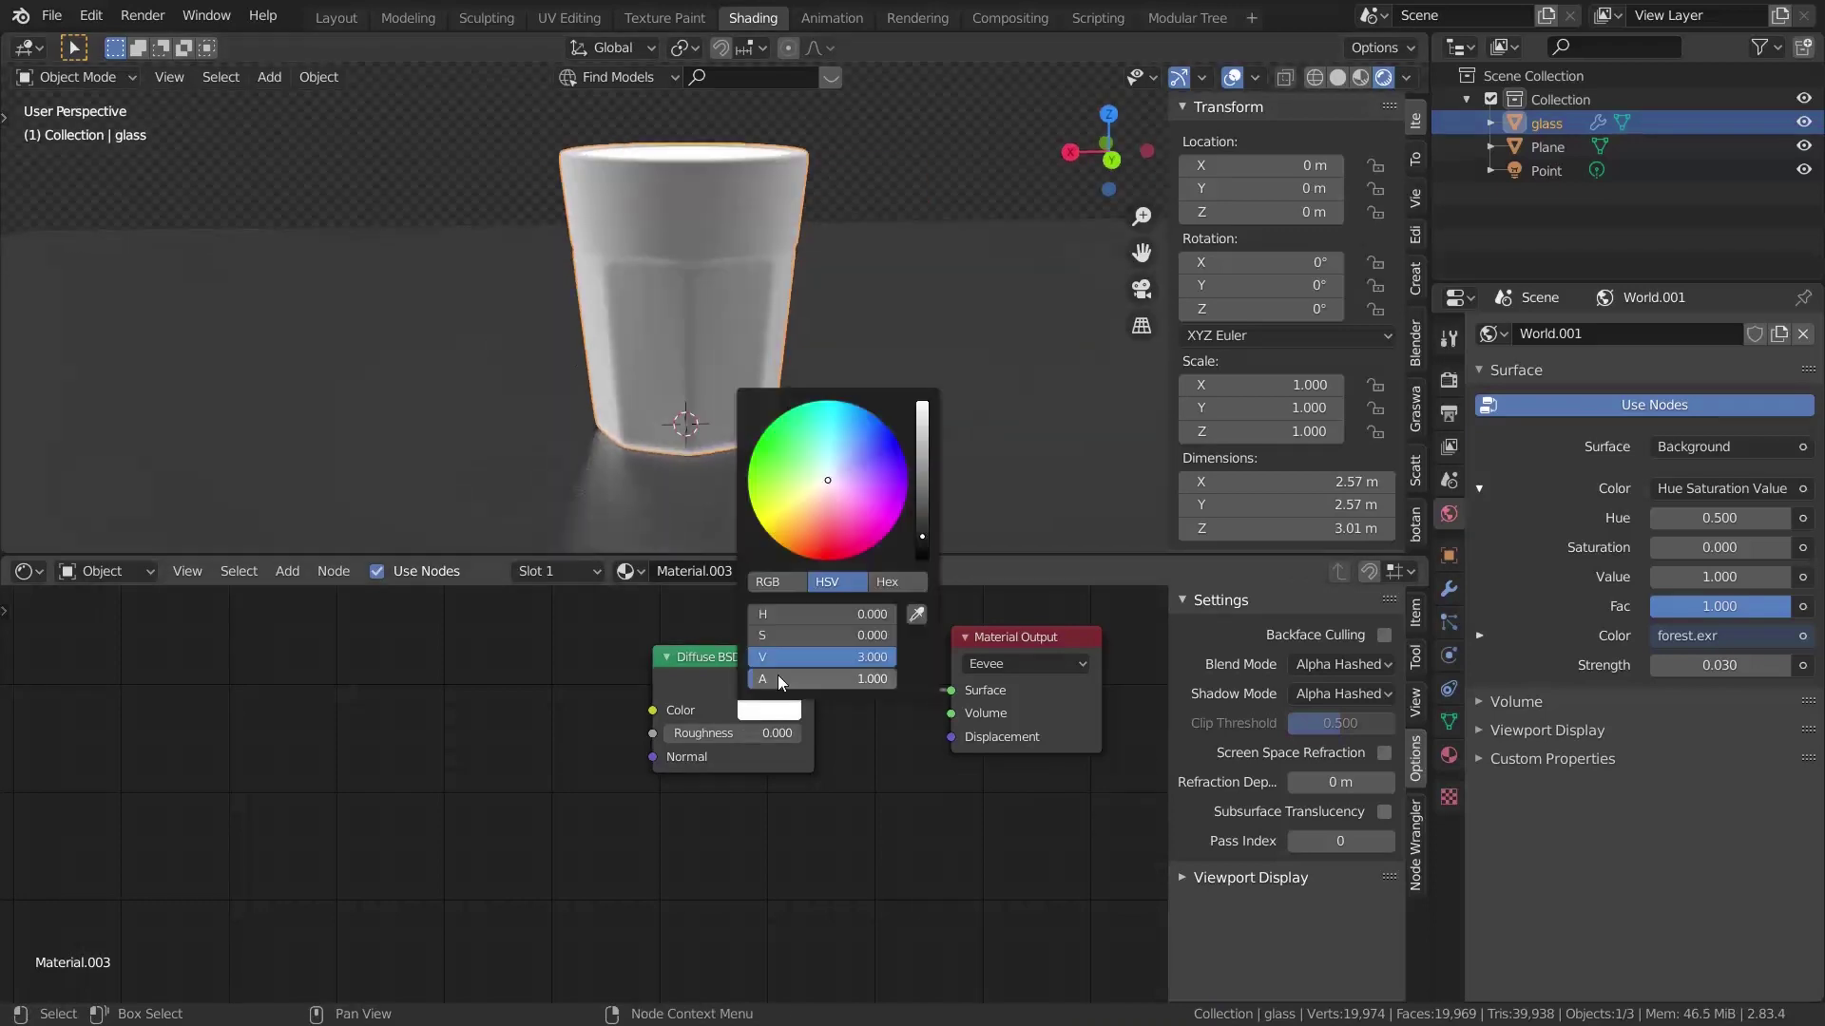
Step: Set the brightness value of the glass's Diffuse BSDF color to 3
{"action": "left_click", "coordinate": [825, 657]}
{"action": "type", "text": "3"}
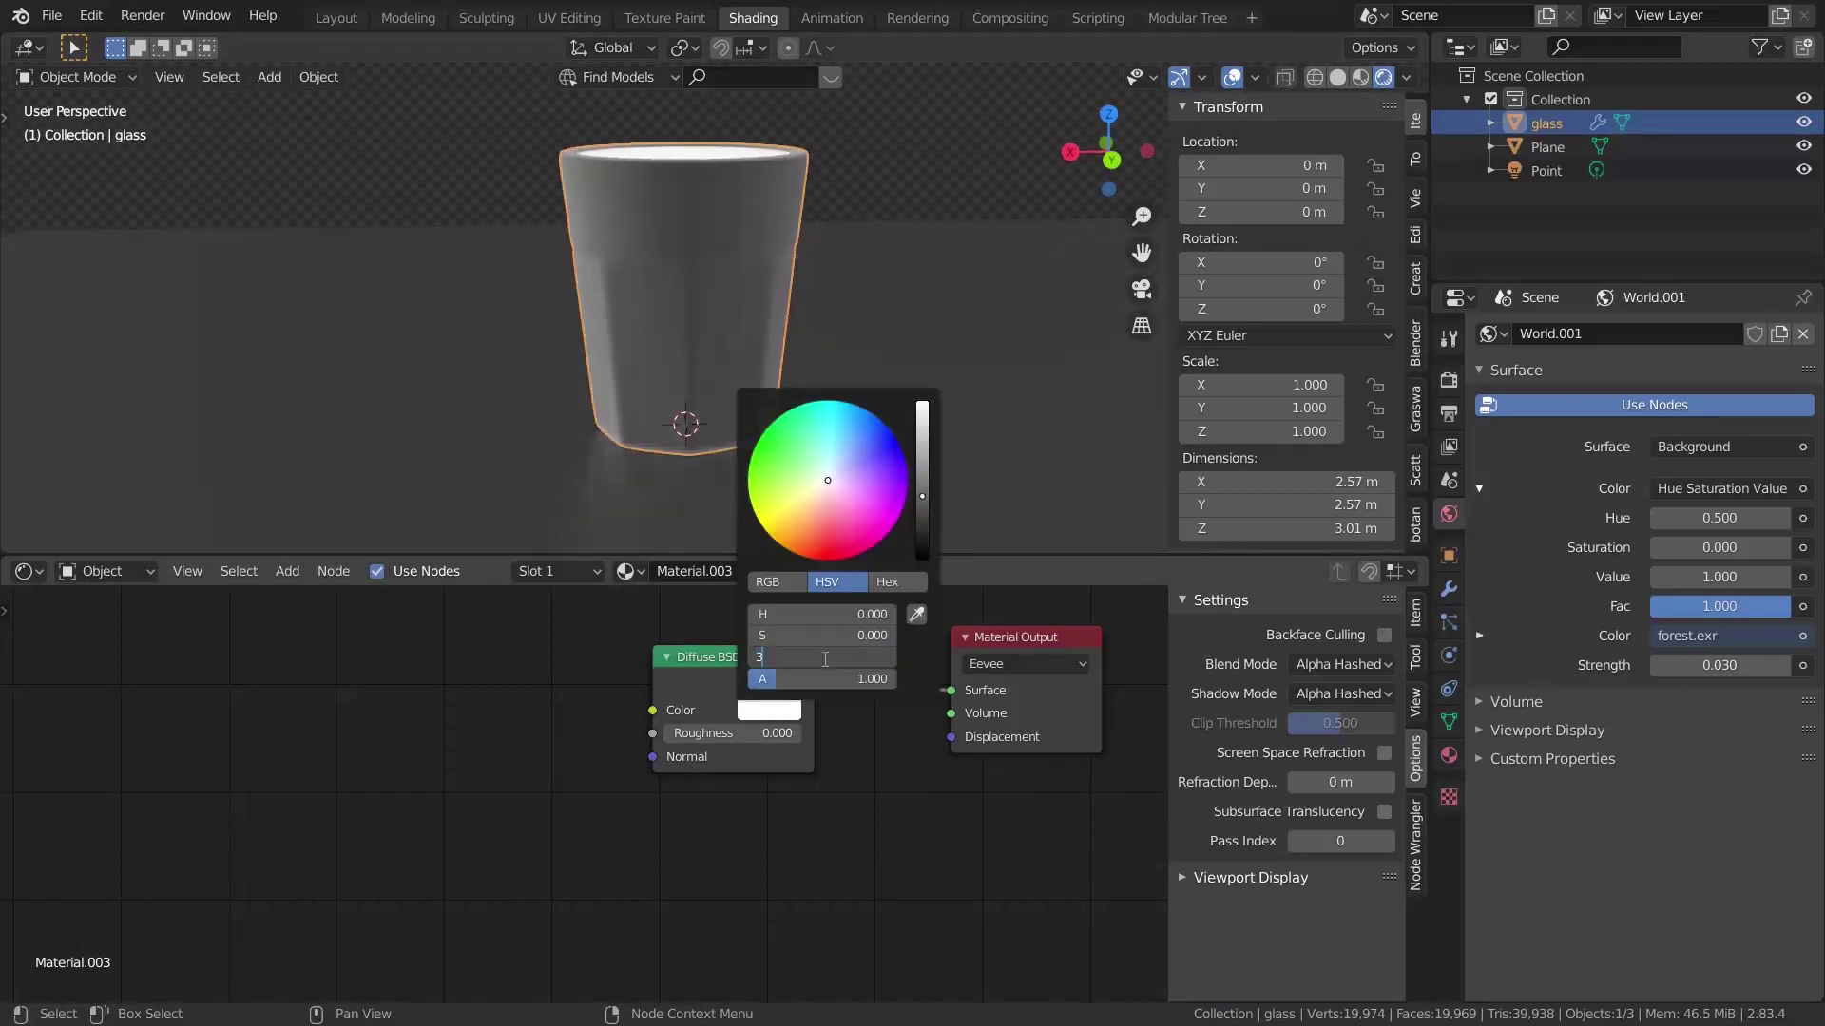
{"action": "key", "text": "Return"}
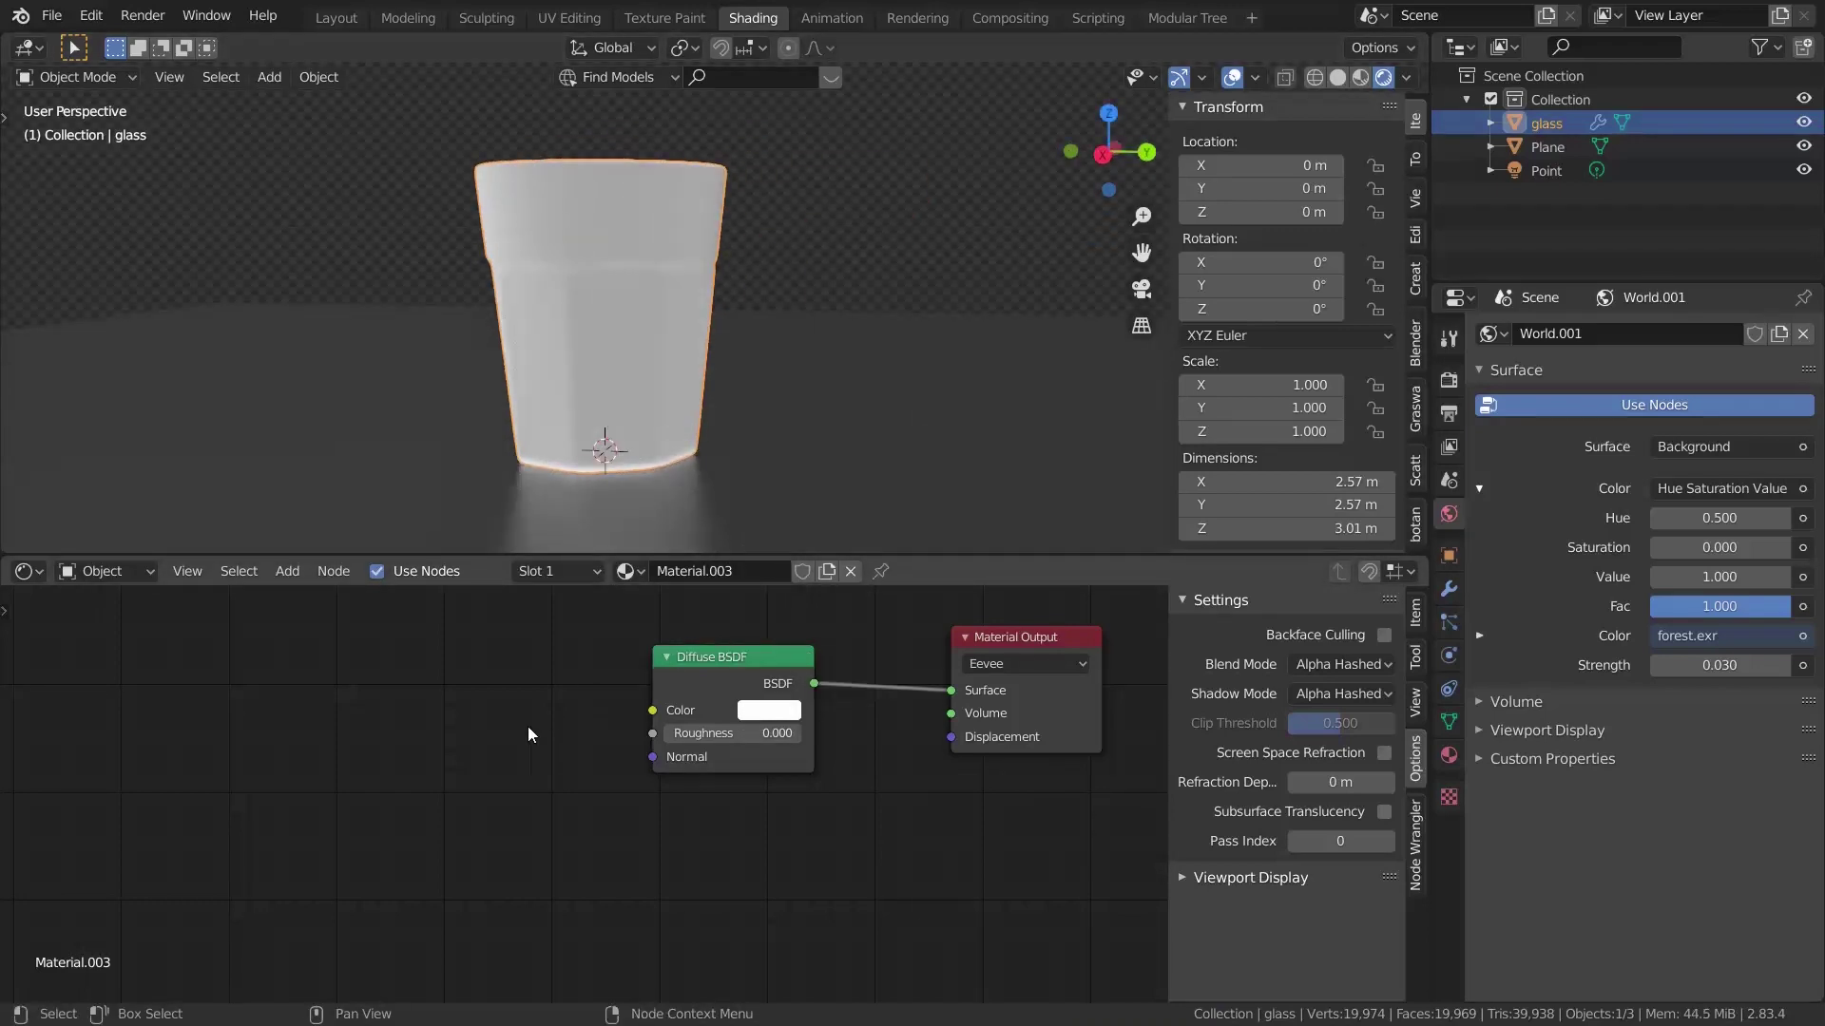
Step: Reposition the Diffuse BSDF node and add a Light Path node directly above it
{"action": "scroll", "coordinate": [530, 734], "scroll_direction": "down", "scroll_amount": 1}
{"action": "key", "text": "g"}
{"action": "left_click", "coordinate": [673, 758]}
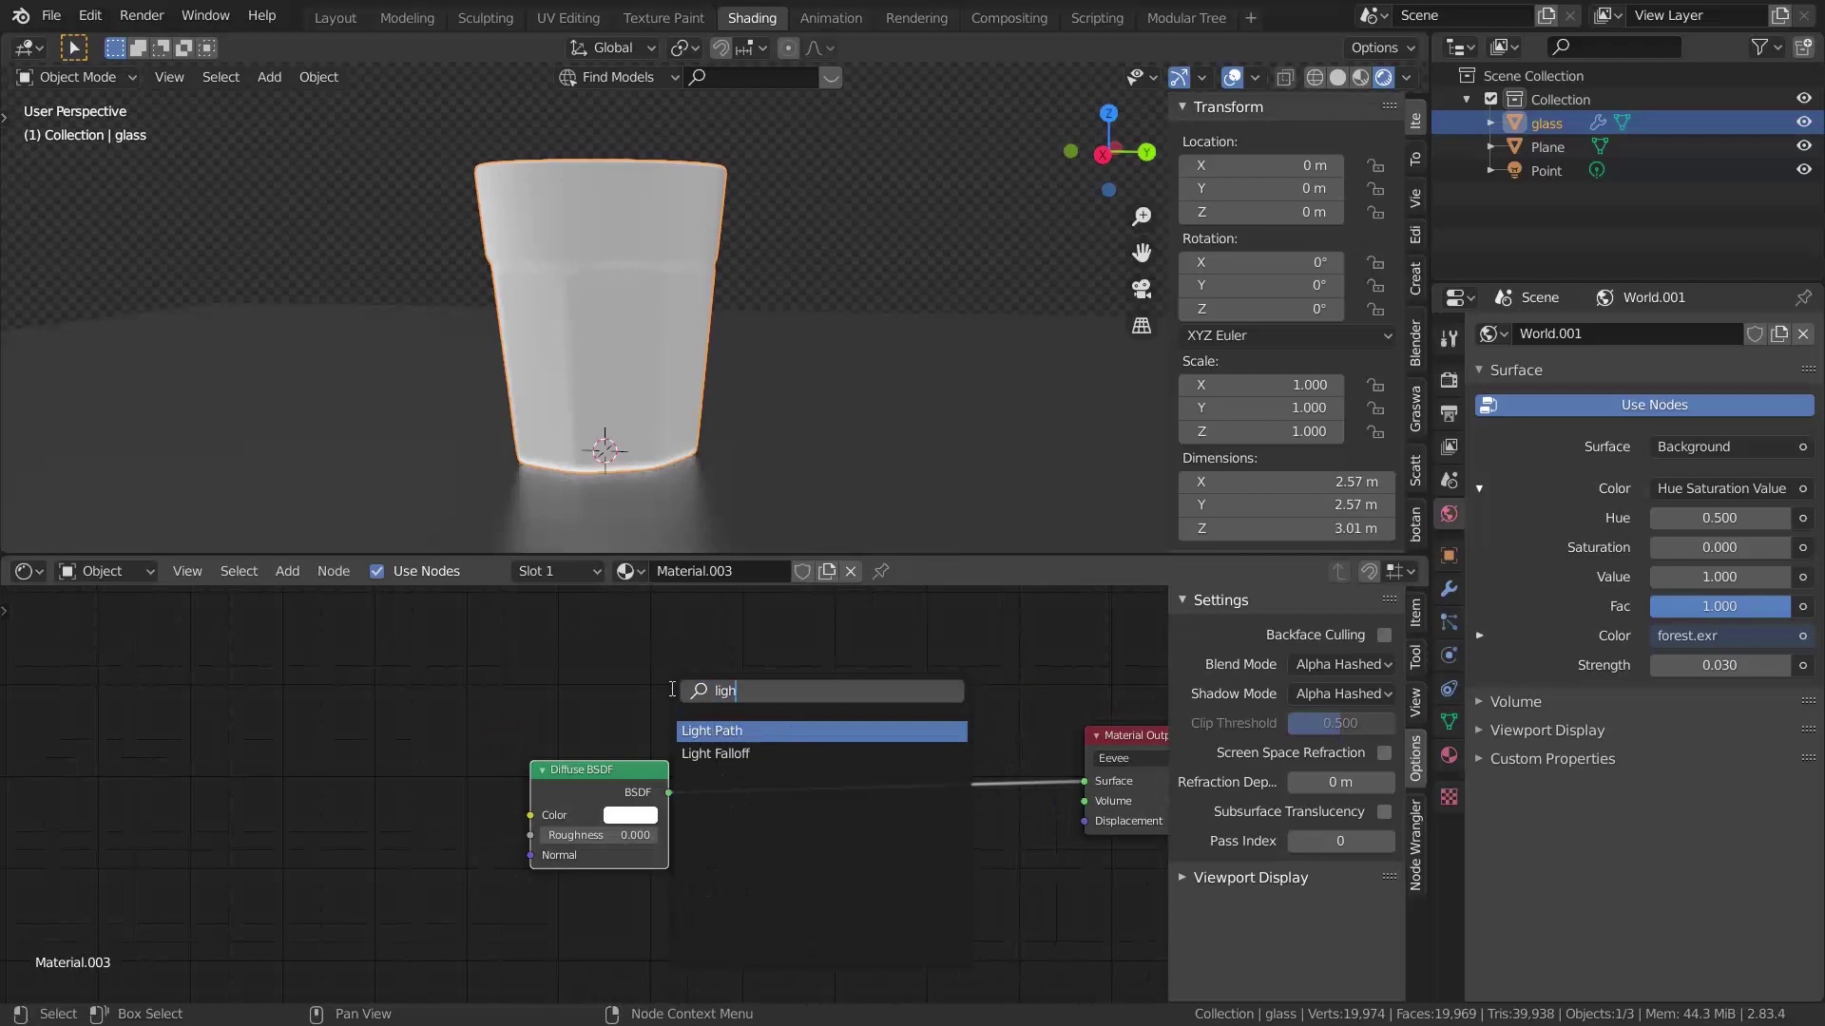
{"action": "key", "text": "Return"}
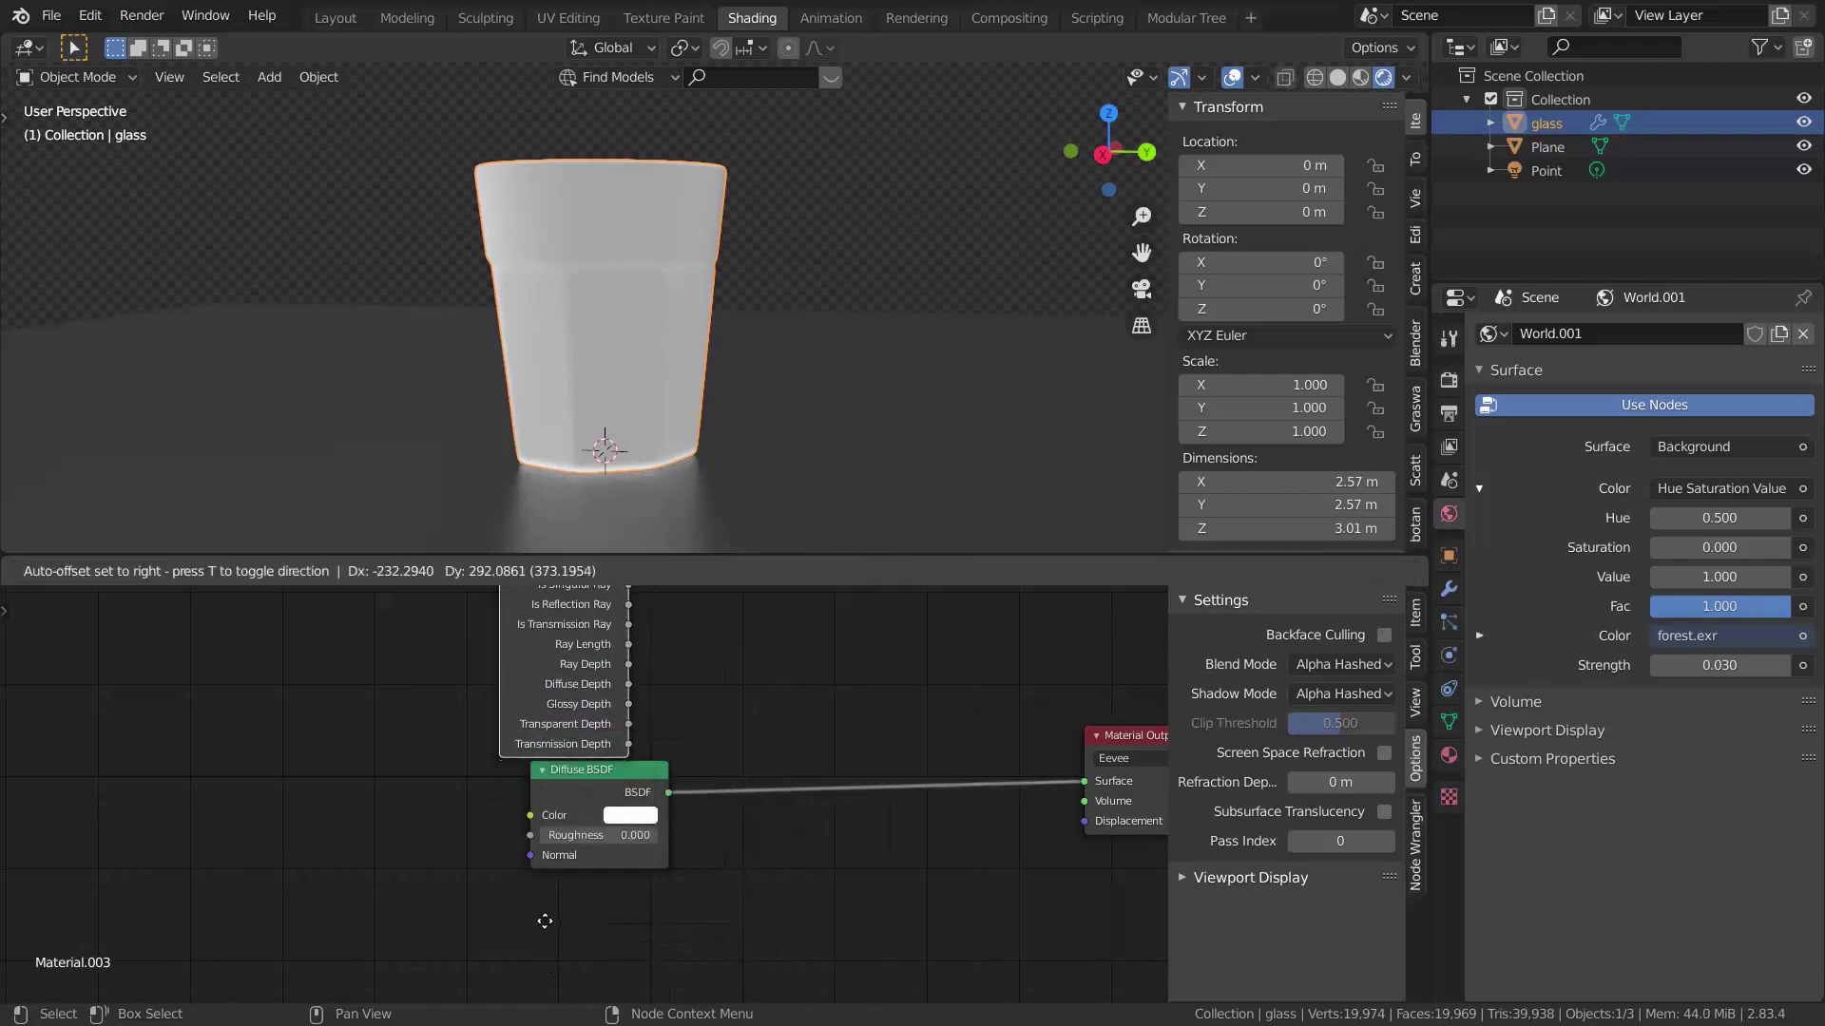
{"action": "key", "text": "KP_Decimal"}
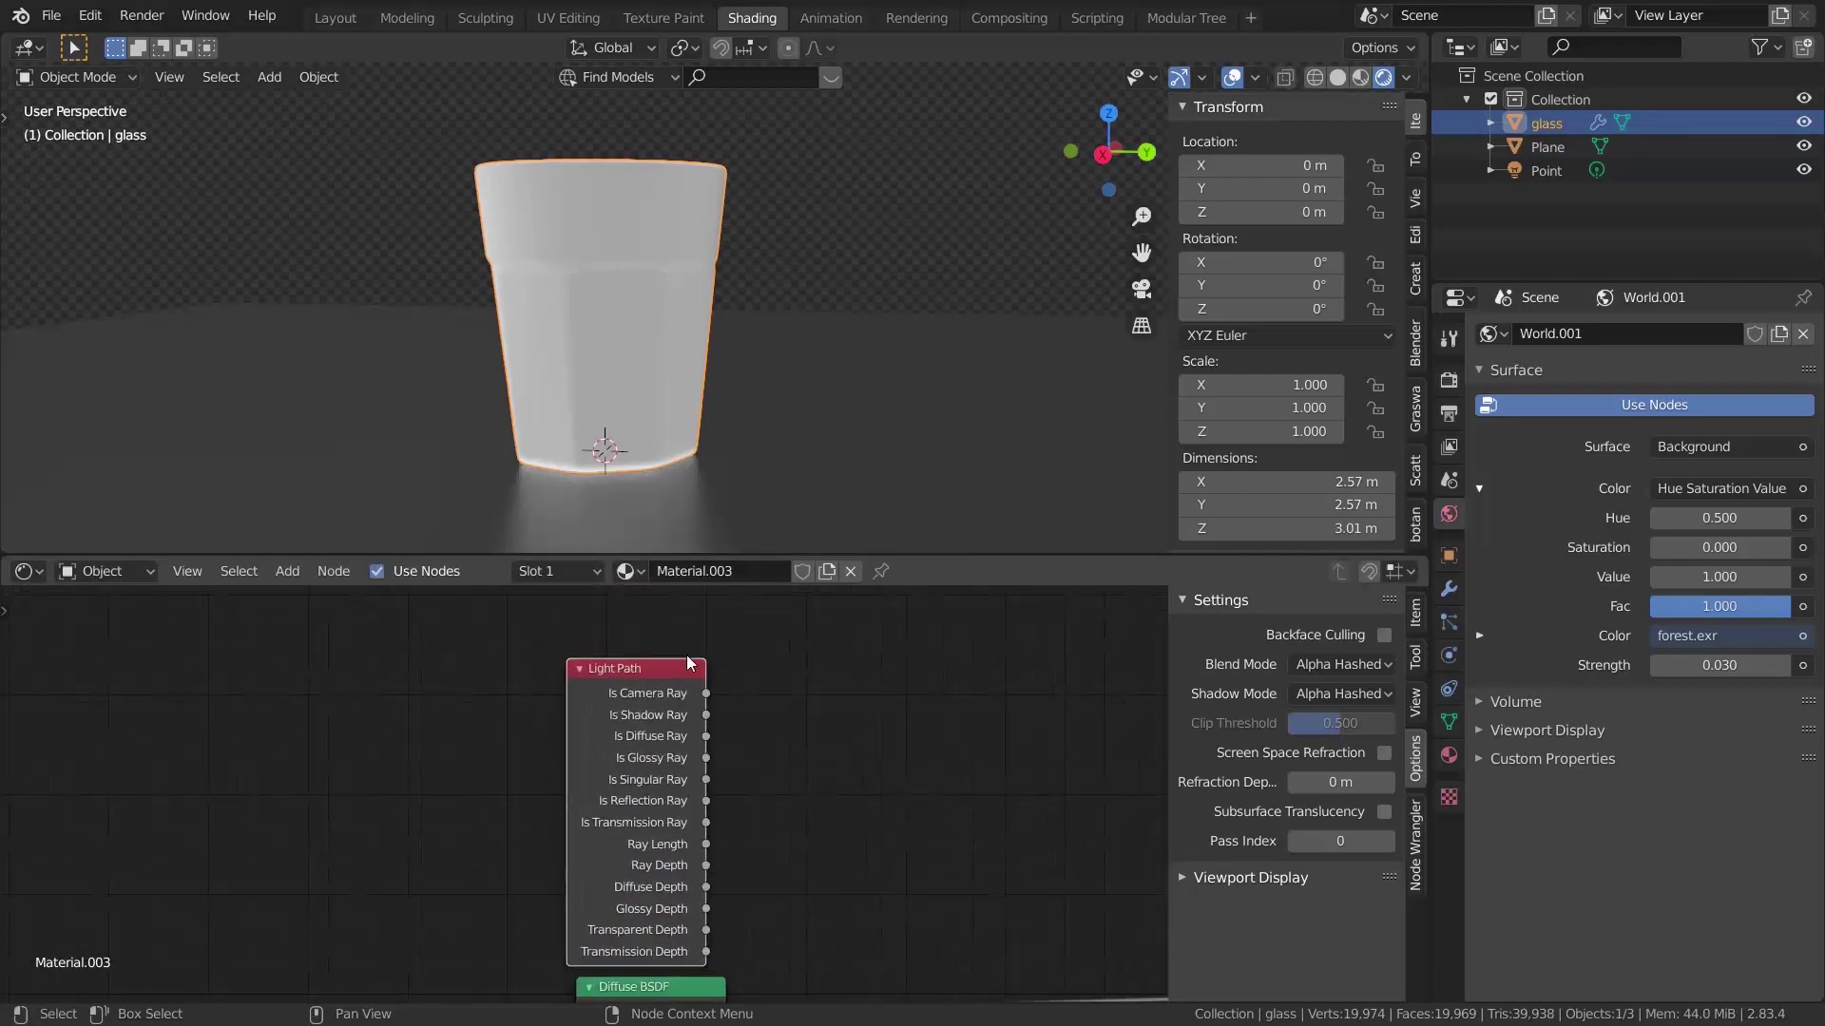
Step: Enlarge the node editor, add a Mix Shader and connect the Light Path's Is Shadow Ray output to its Fac
{"action": "left_click_drag", "start_coordinate": [920, 473], "coordinate": [856, 387]}
{"action": "key", "text": "shift+a"}
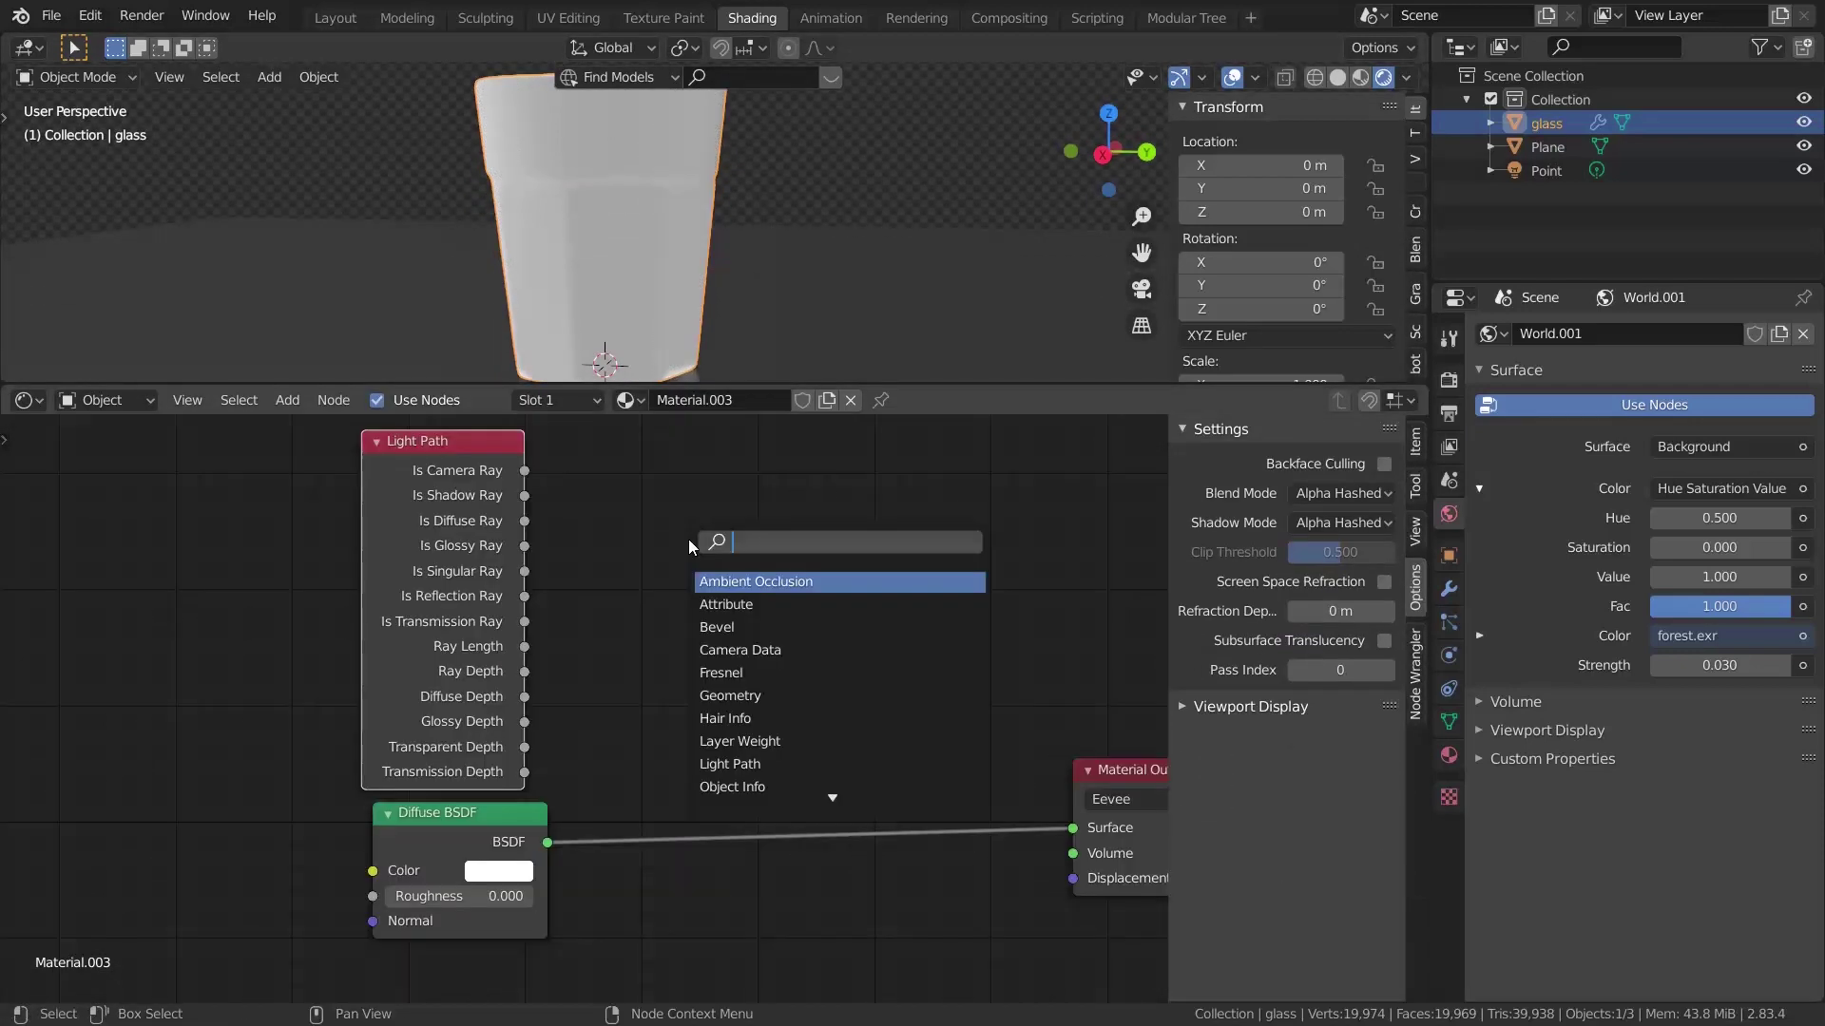
{"action": "type", "text": "mix"}
{"action": "key", "text": "Return"}
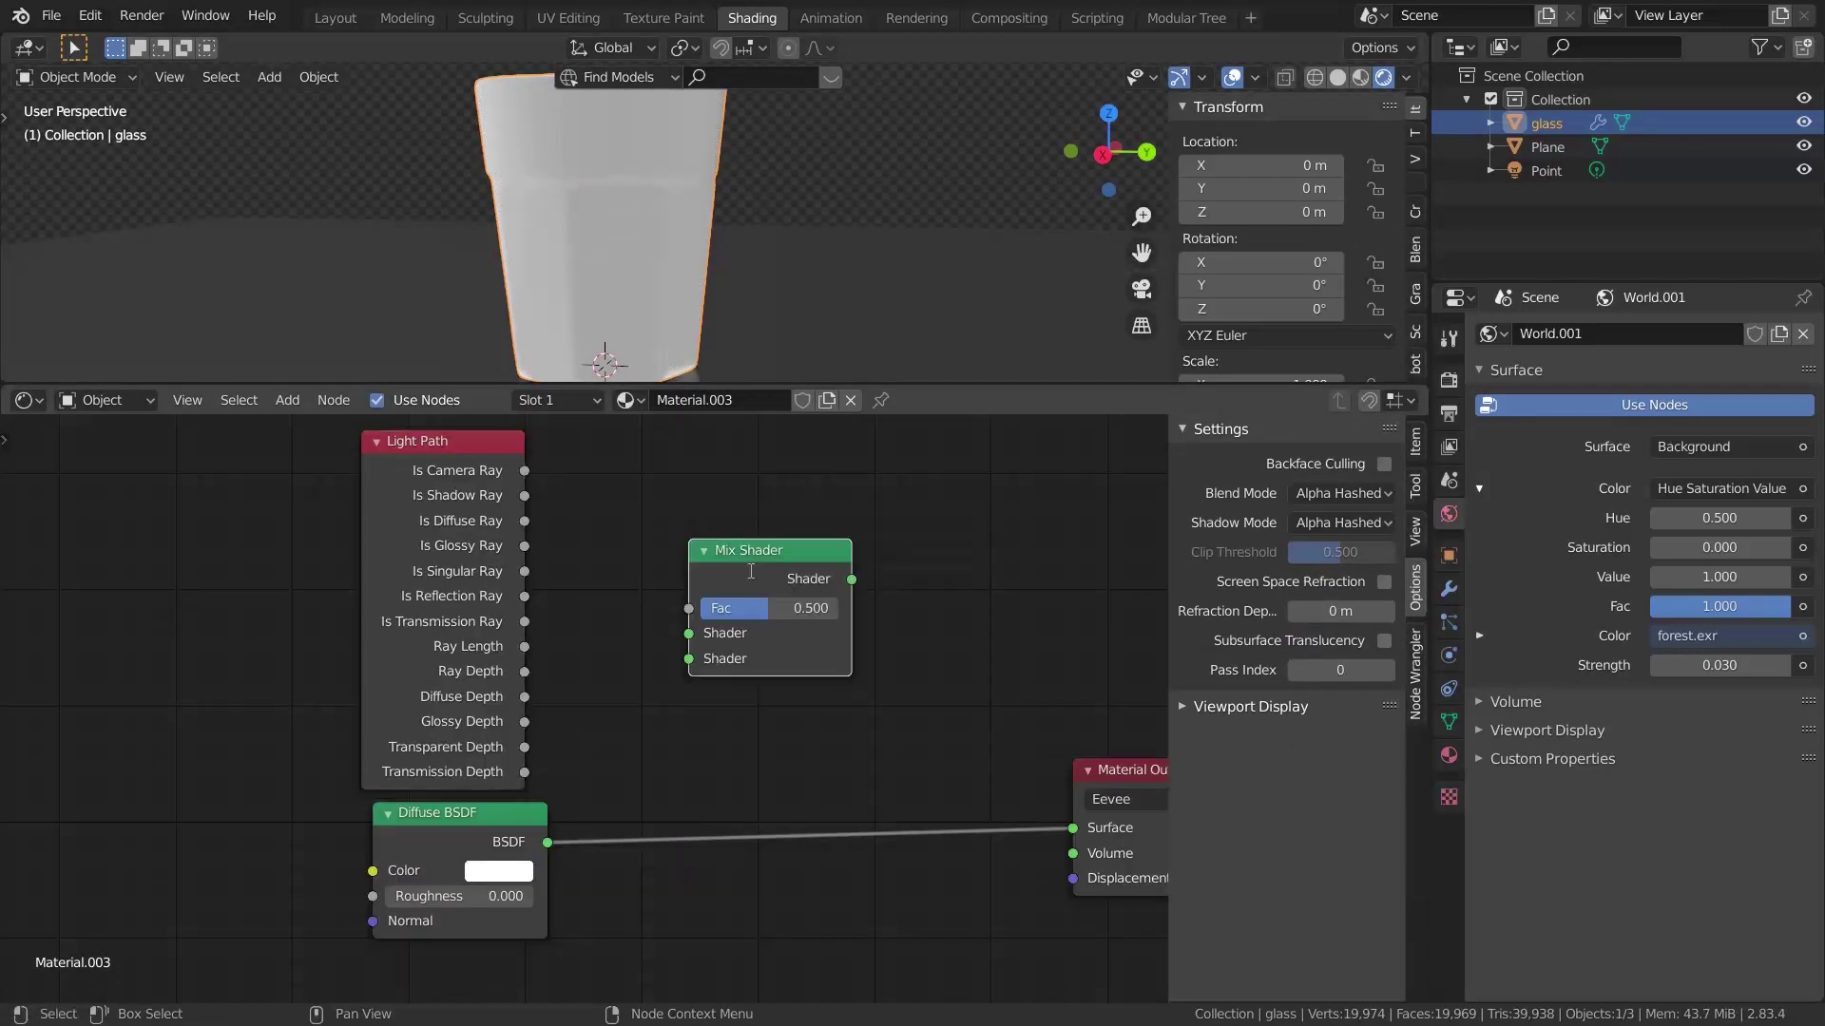
{"action": "left_click_drag", "start_coordinate": [525, 495], "coordinate": [764, 704]}
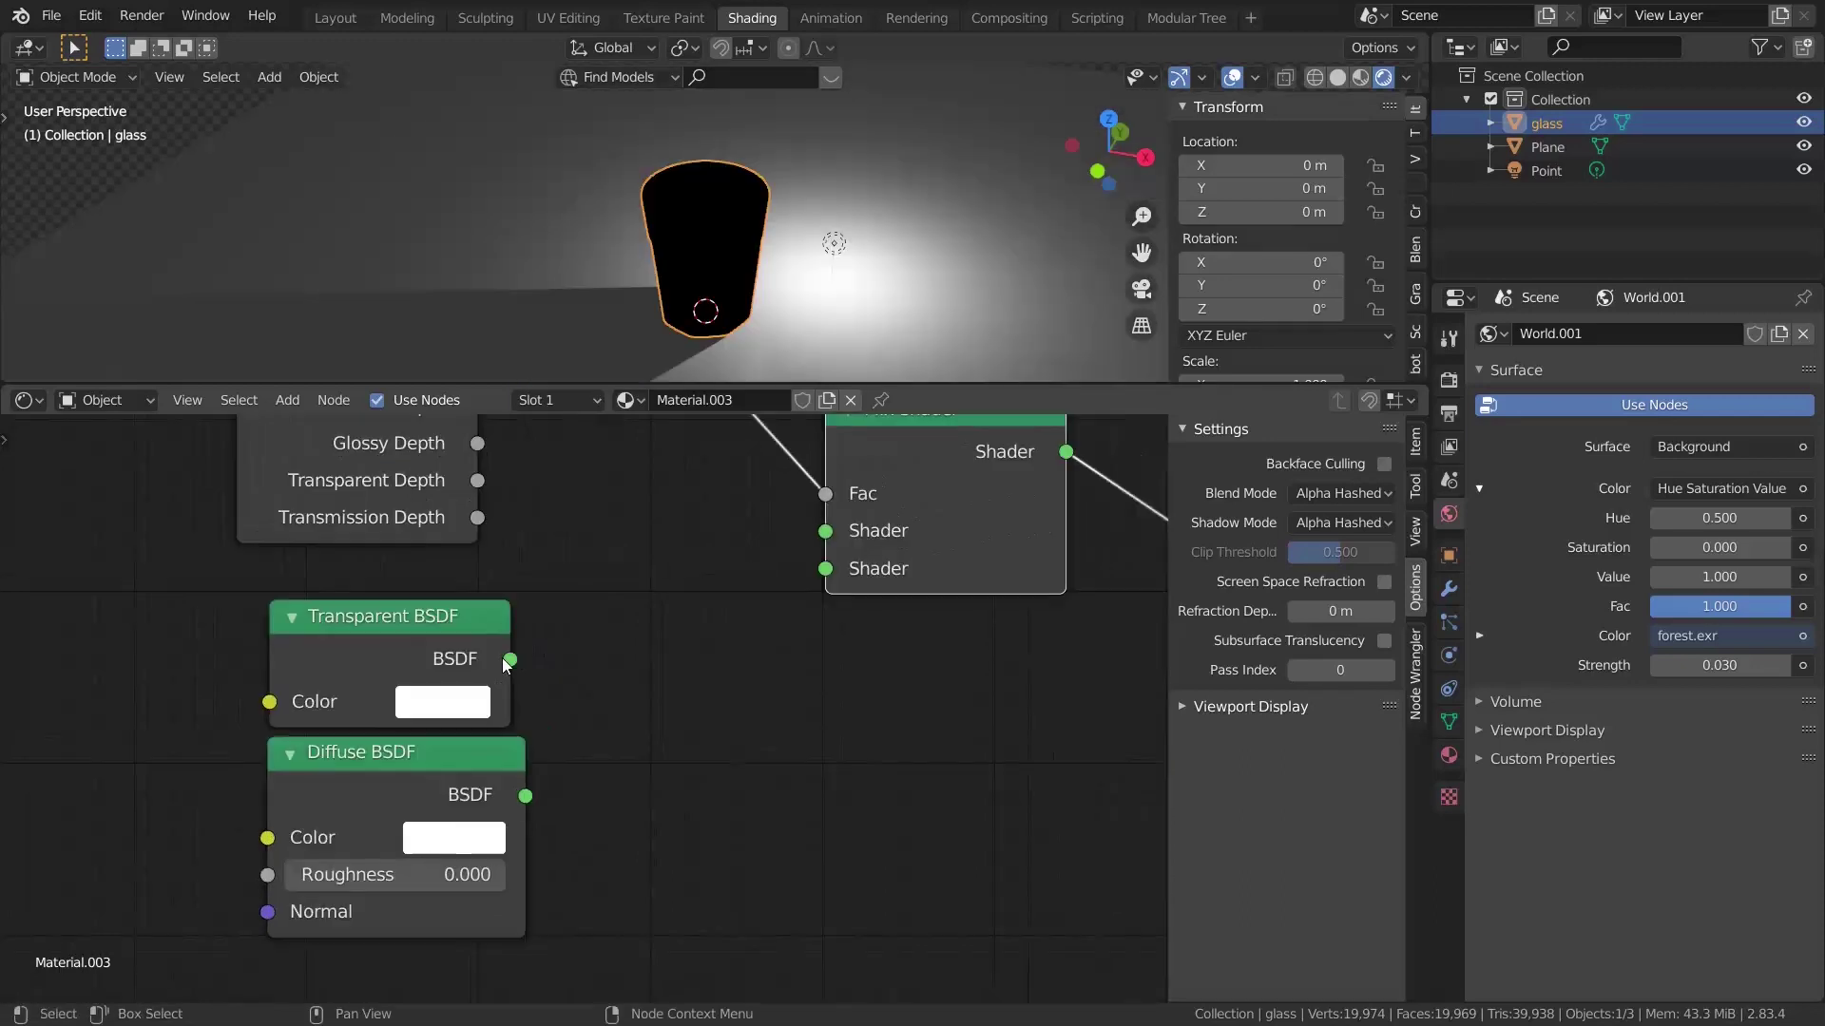
Step: Connect the Transparent BSDF to the Mix Shader's second shader input and move the node away from the Diffuse BSDF
{"action": "left_click_drag", "start_coordinate": [510, 659], "coordinate": [728, 544]}
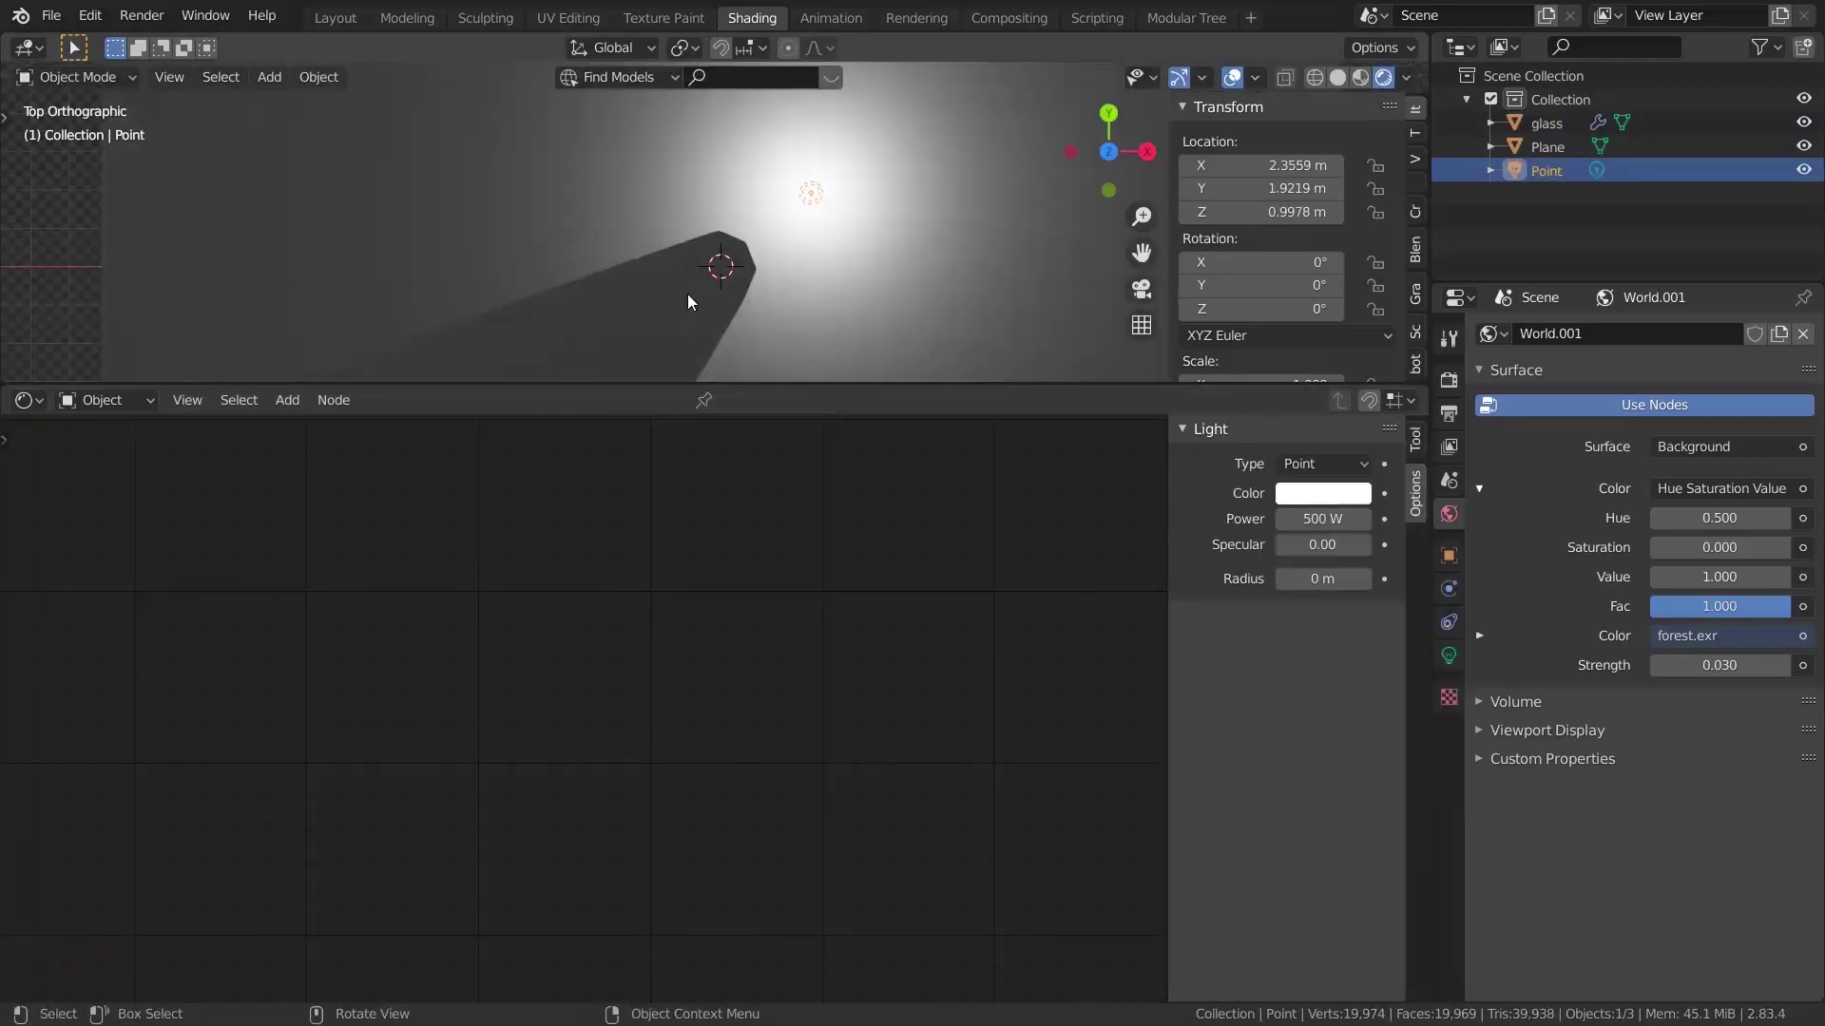
{"action": "middle_click_drag", "start_coordinate": [856, 238], "coordinate": [910, 246]}
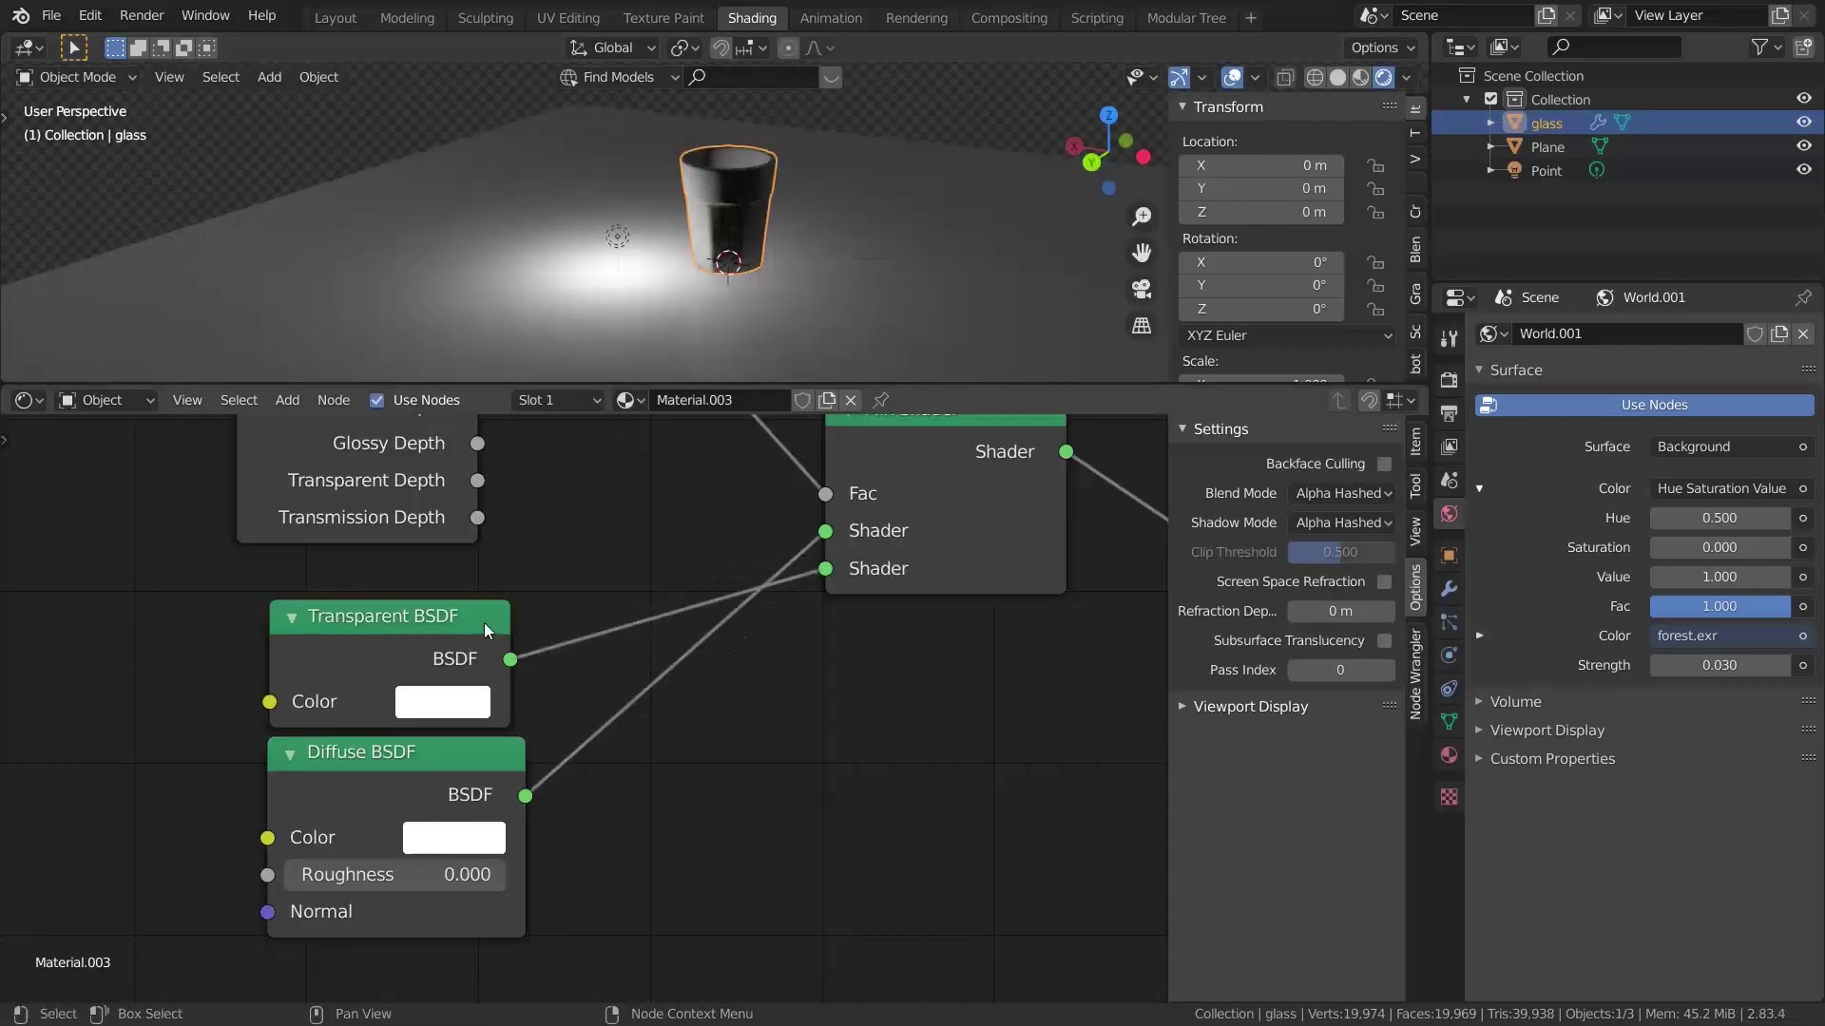
{"action": "left_click_drag", "start_coordinate": [436, 630], "coordinate": [367, 807]}
{"action": "scroll", "coordinate": [442, 967], "scroll_direction": "down", "scroll_amount": 3}
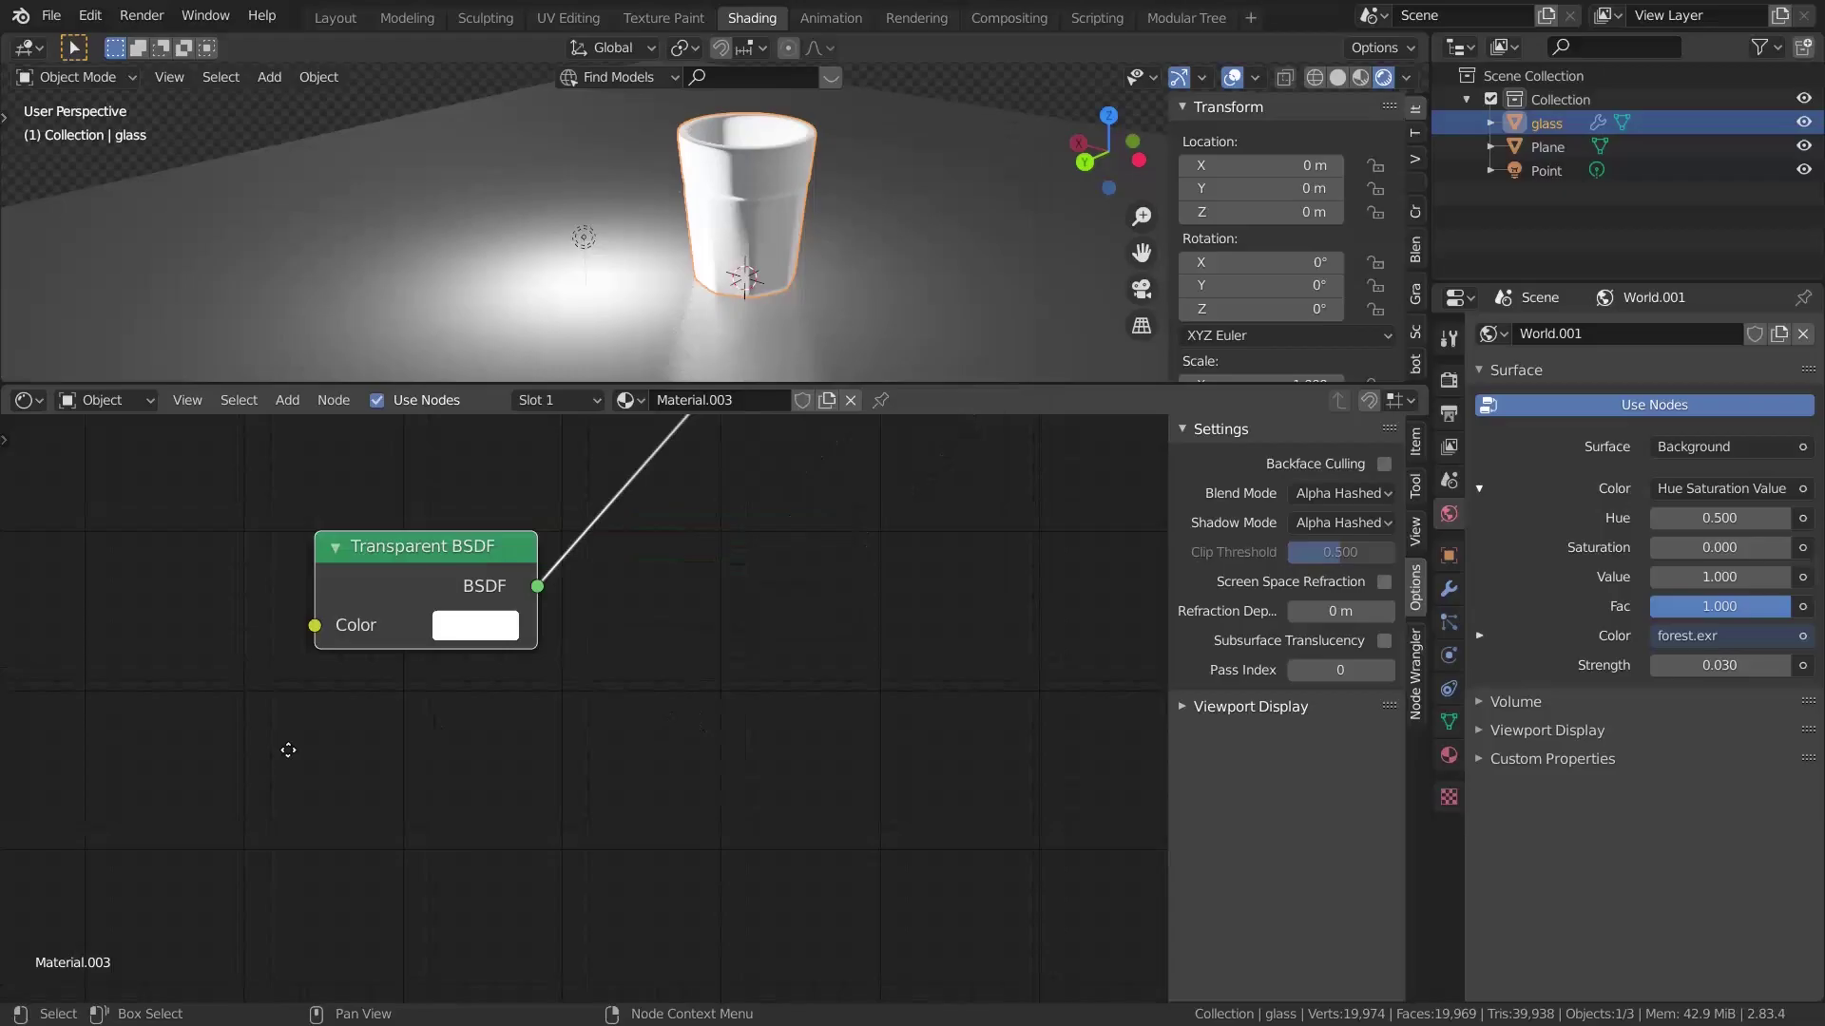
Step: Try darkening the Transparent BSDF's color by lowering its brightness value
{"action": "left_click", "coordinate": [364, 652]}
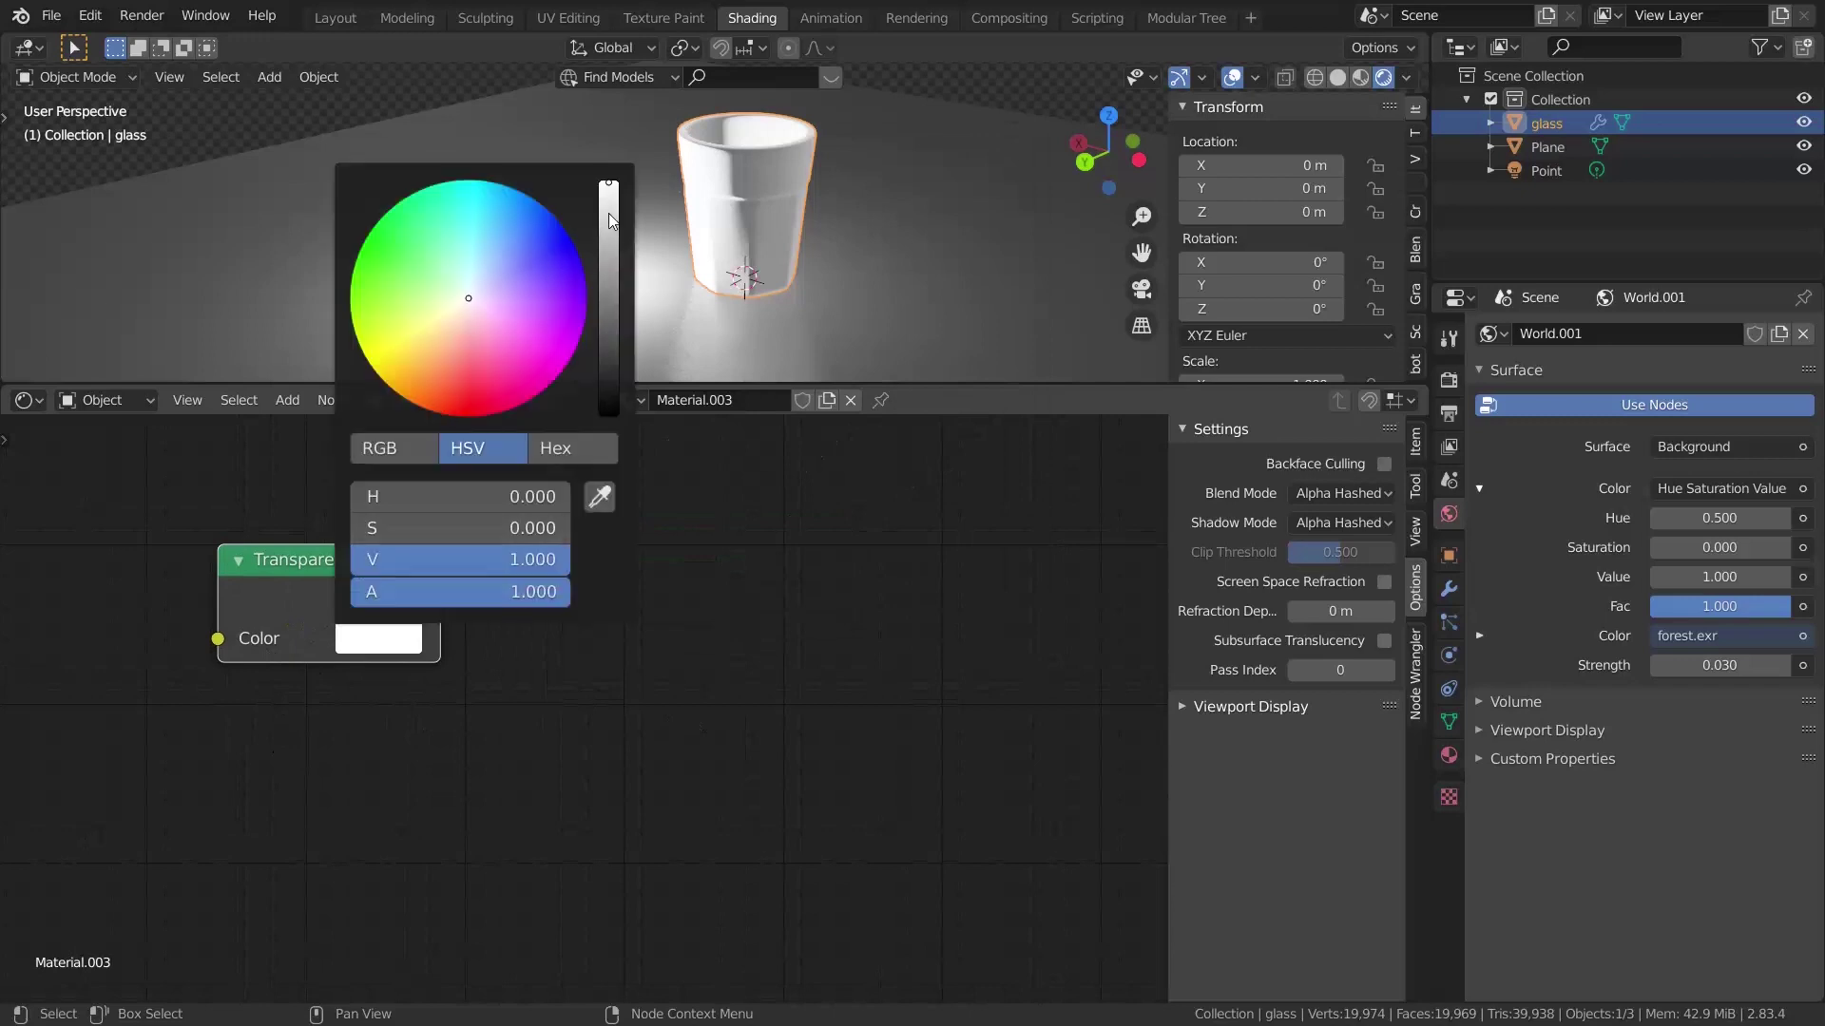
{"action": "left_click_drag", "start_coordinate": [608, 213], "coordinate": [613, 327]}
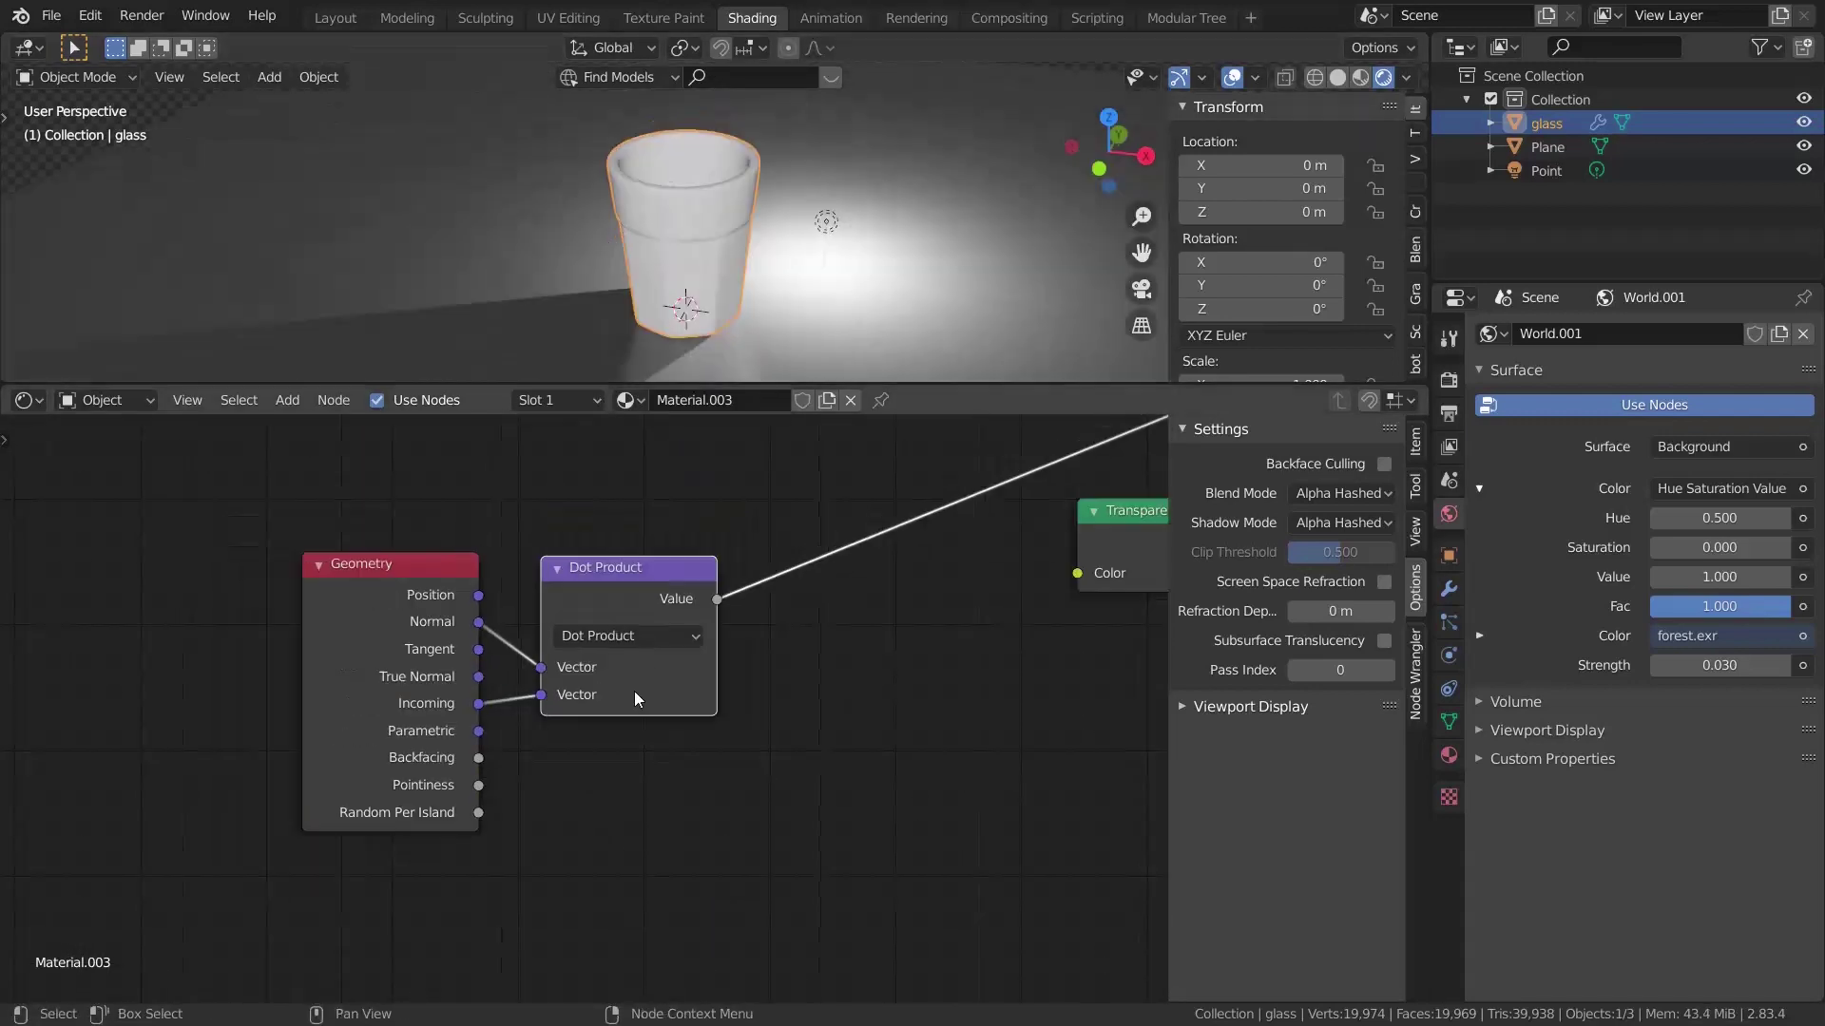
Step: Add a Fresnel node below the Dot Product node and preview its output on the glass
{"action": "key", "text": "shift+a"}
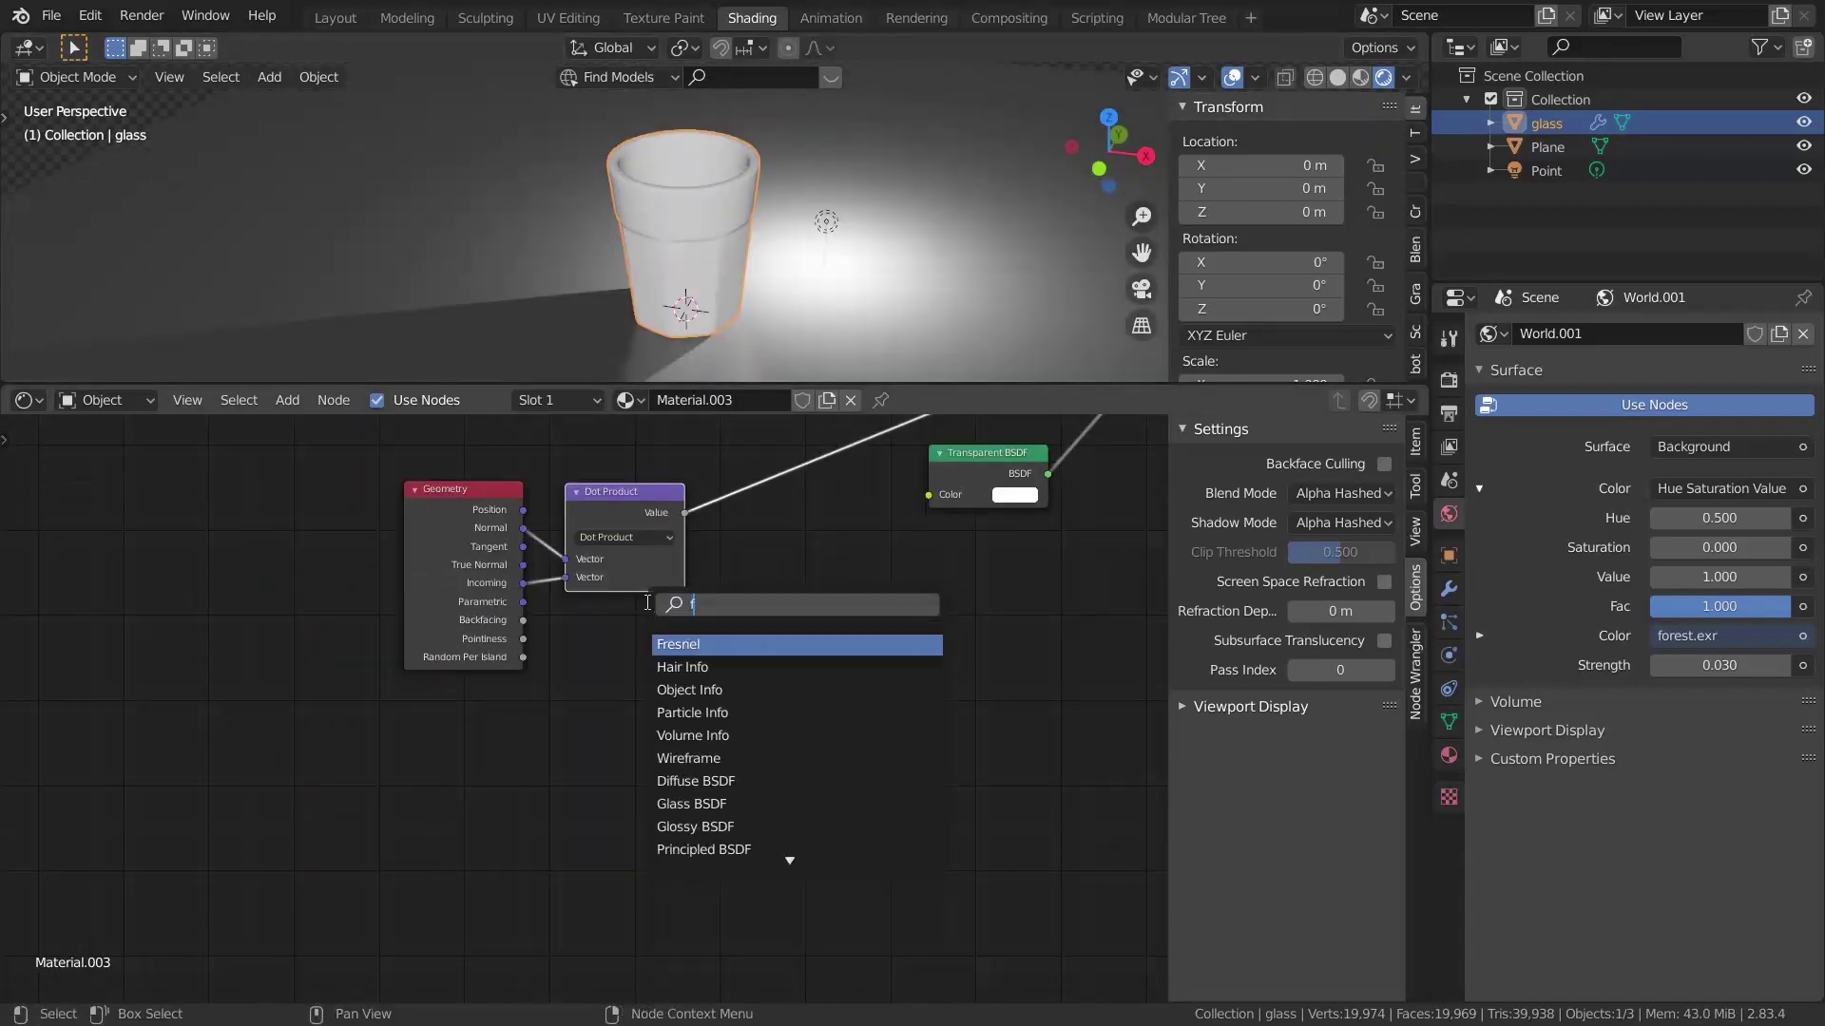
{"action": "type", "text": "fre"}
{"action": "scroll", "coordinate": [668, 729], "scroll_direction": "up", "scroll_amount": 2}
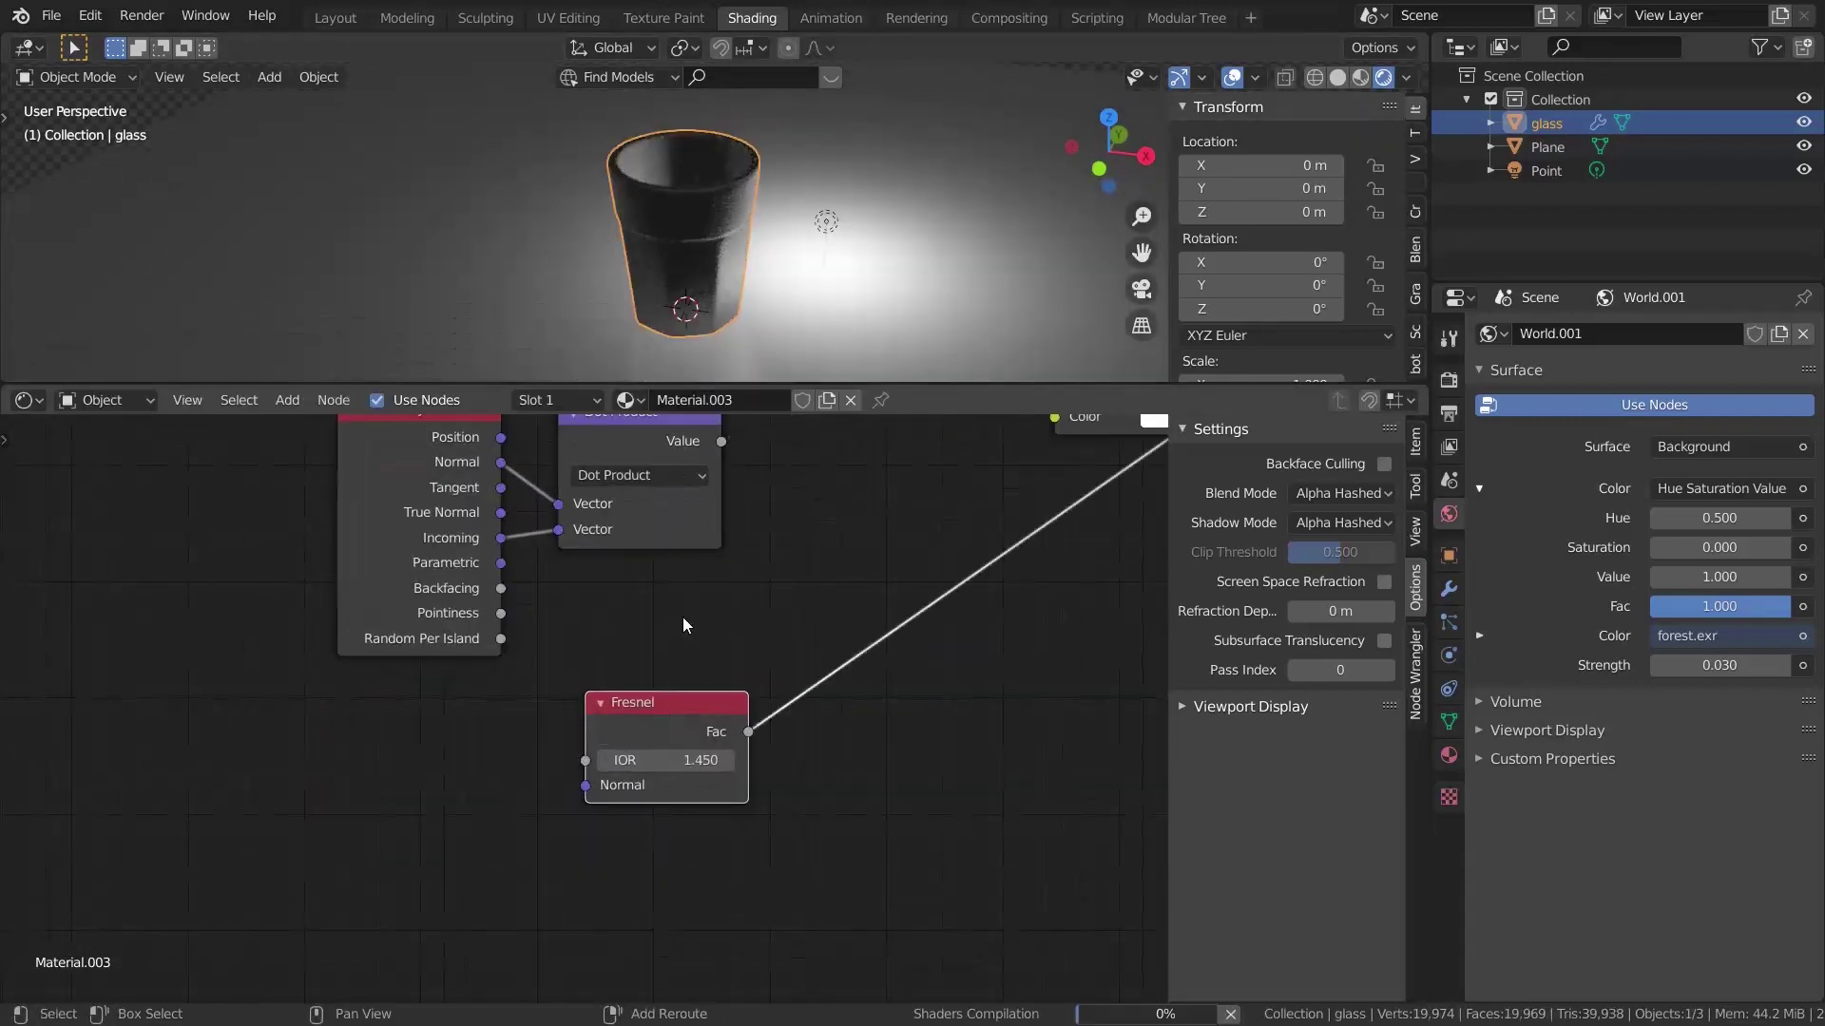
{"action": "middle_click_drag", "start_coordinate": [609, 249], "coordinate": [641, 245]}
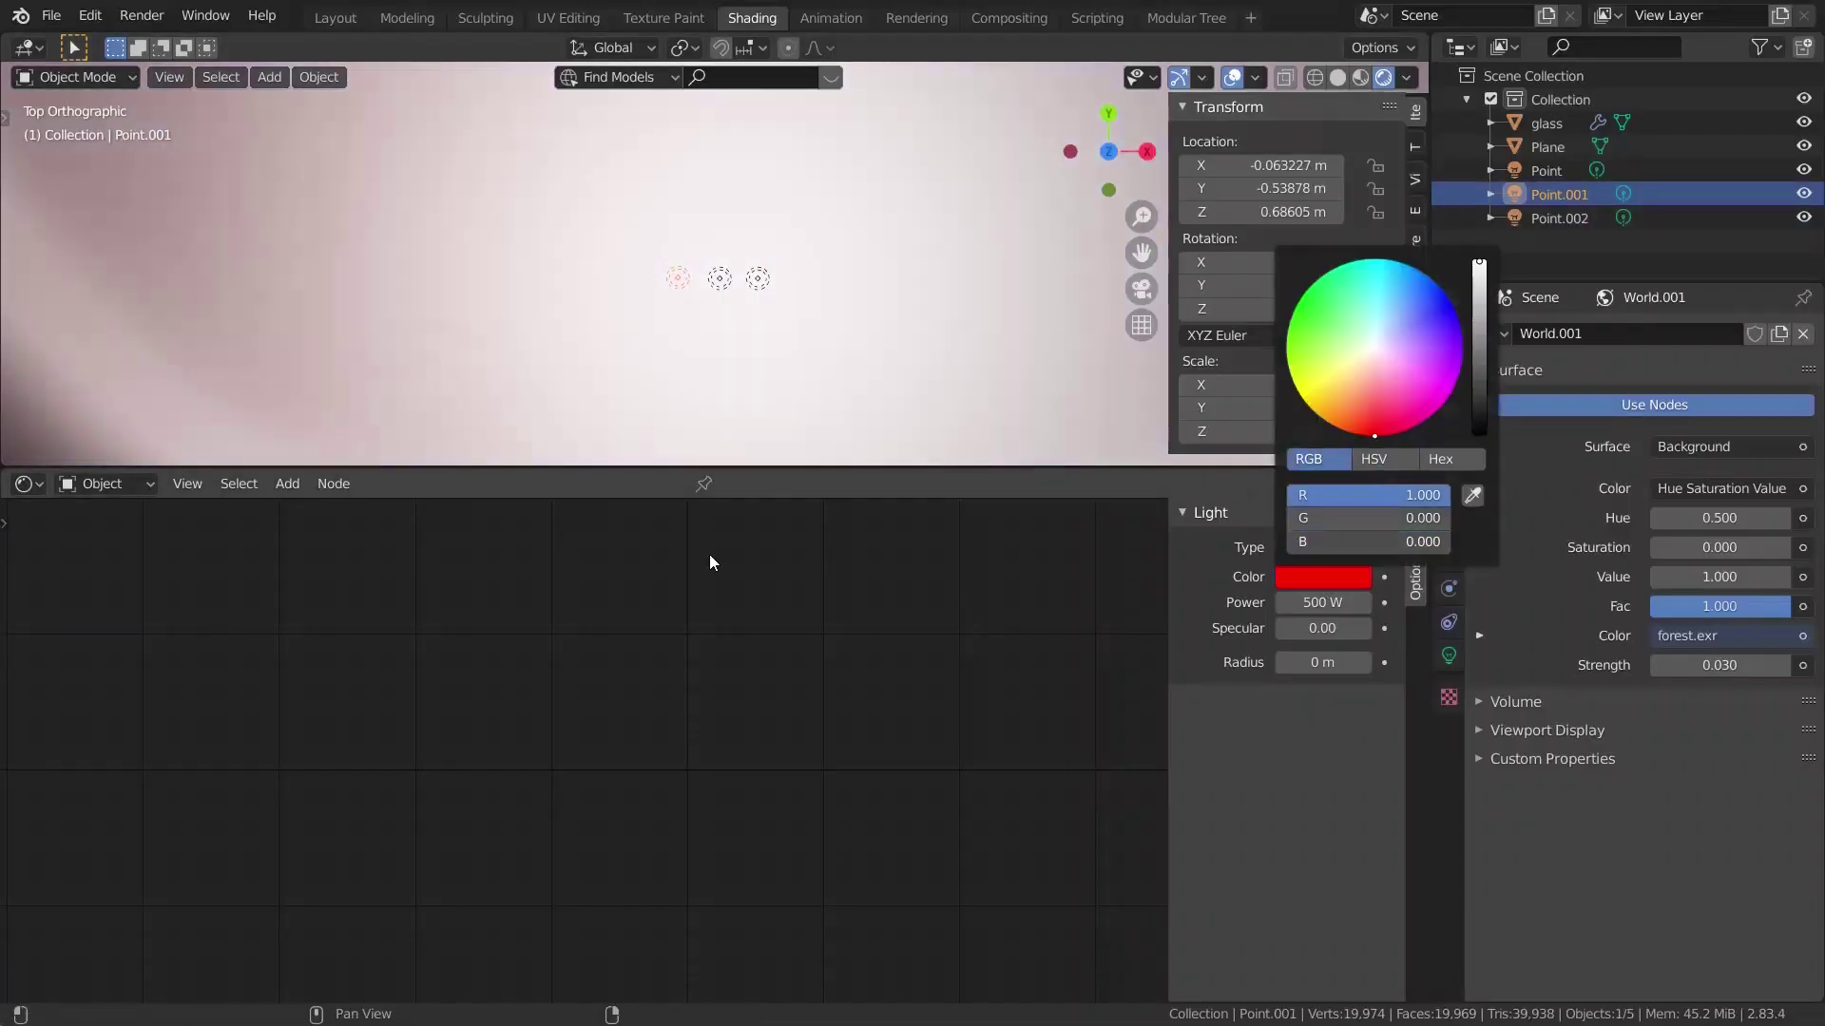
Step: Give each of the two white point lights beside the red one its own light color
{"action": "left_click", "coordinate": [719, 278]}
{"action": "left_click", "coordinate": [1323, 577]}
{"action": "left_click", "coordinate": [758, 278]}
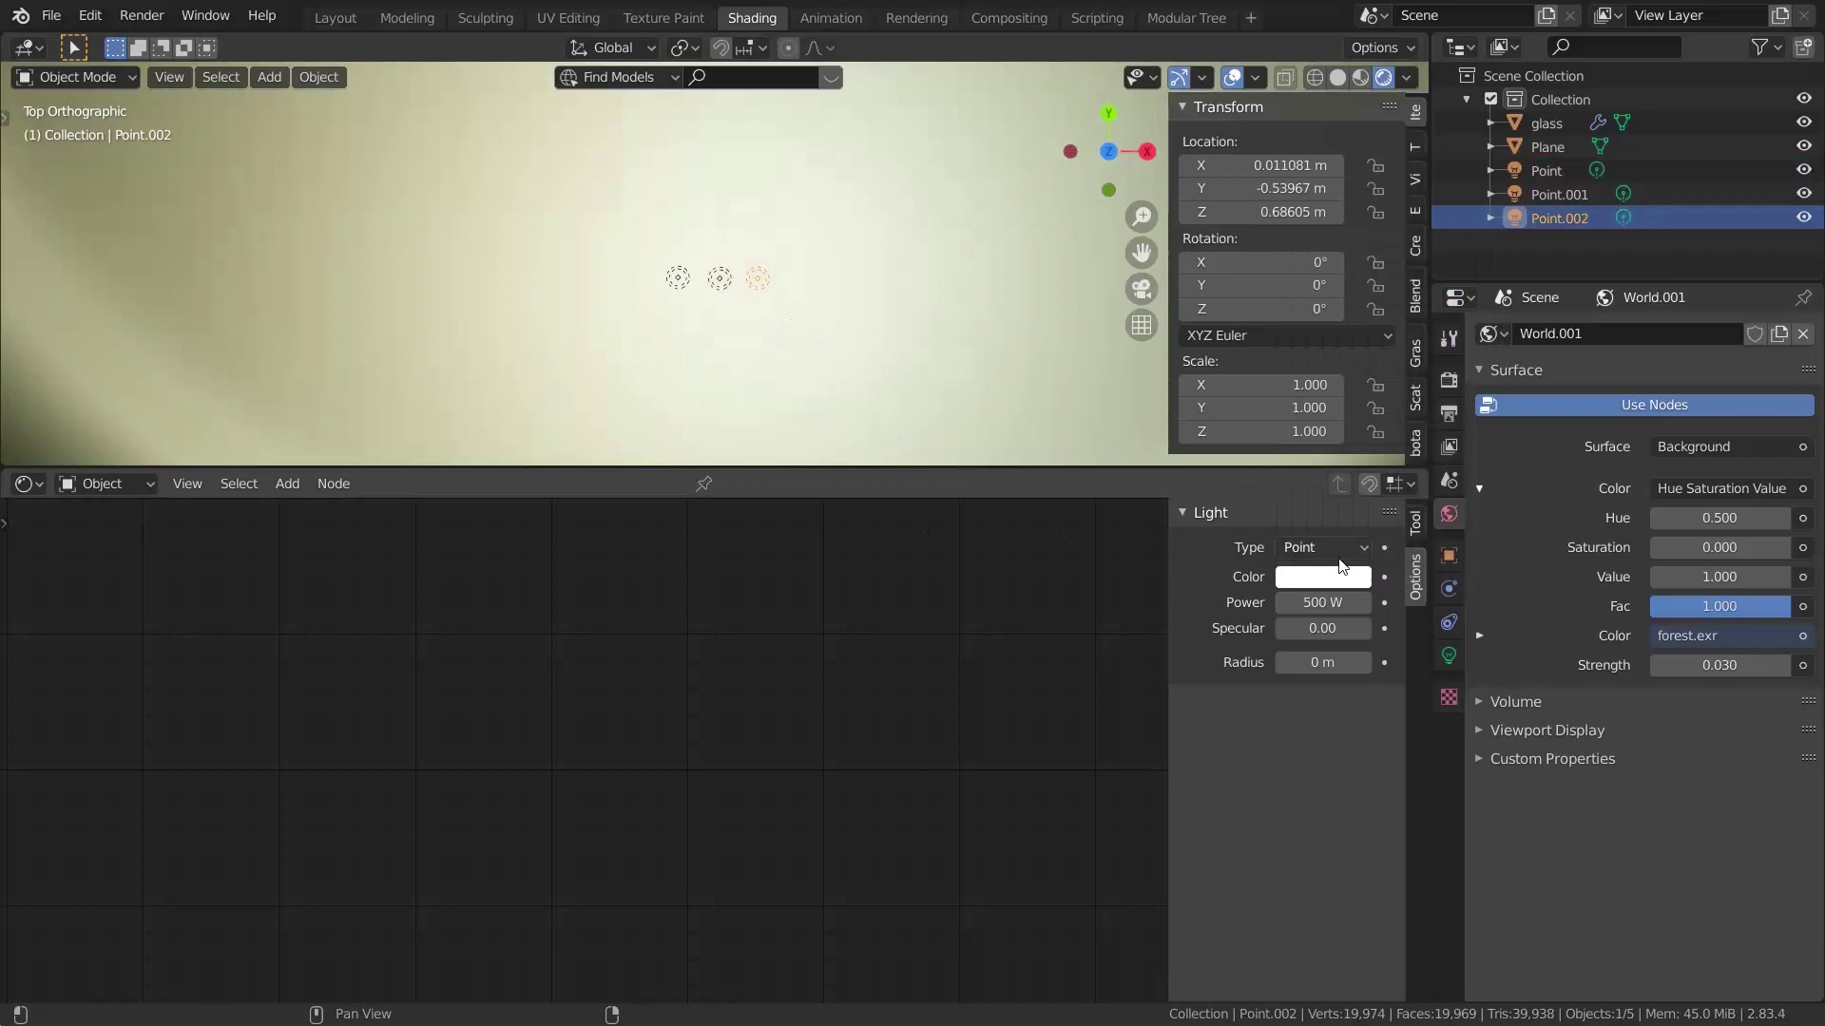
{"action": "left_click", "coordinate": [1323, 577]}
{"action": "left_click", "coordinate": [1405, 359]}
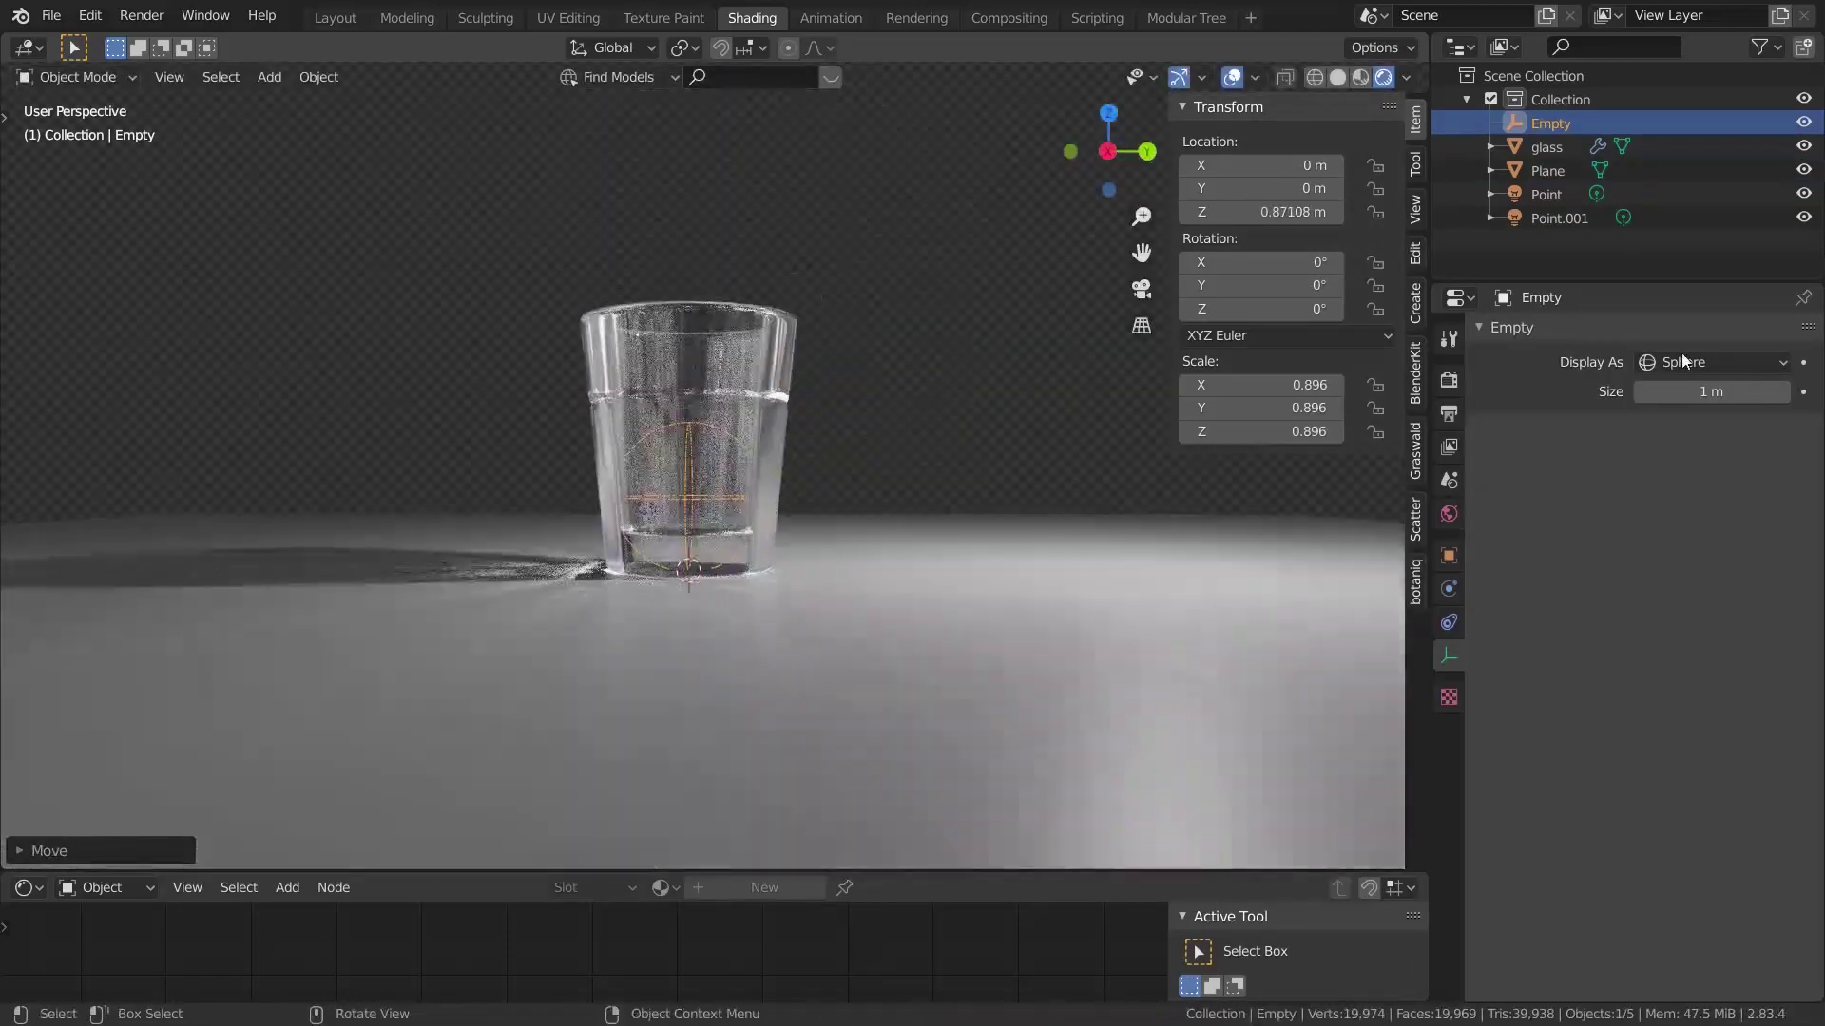
Step: Add a Damped Track constraint to the Empty, targeting Point.001 along the Y axis
{"action": "left_click", "coordinate": [1494, 334]}
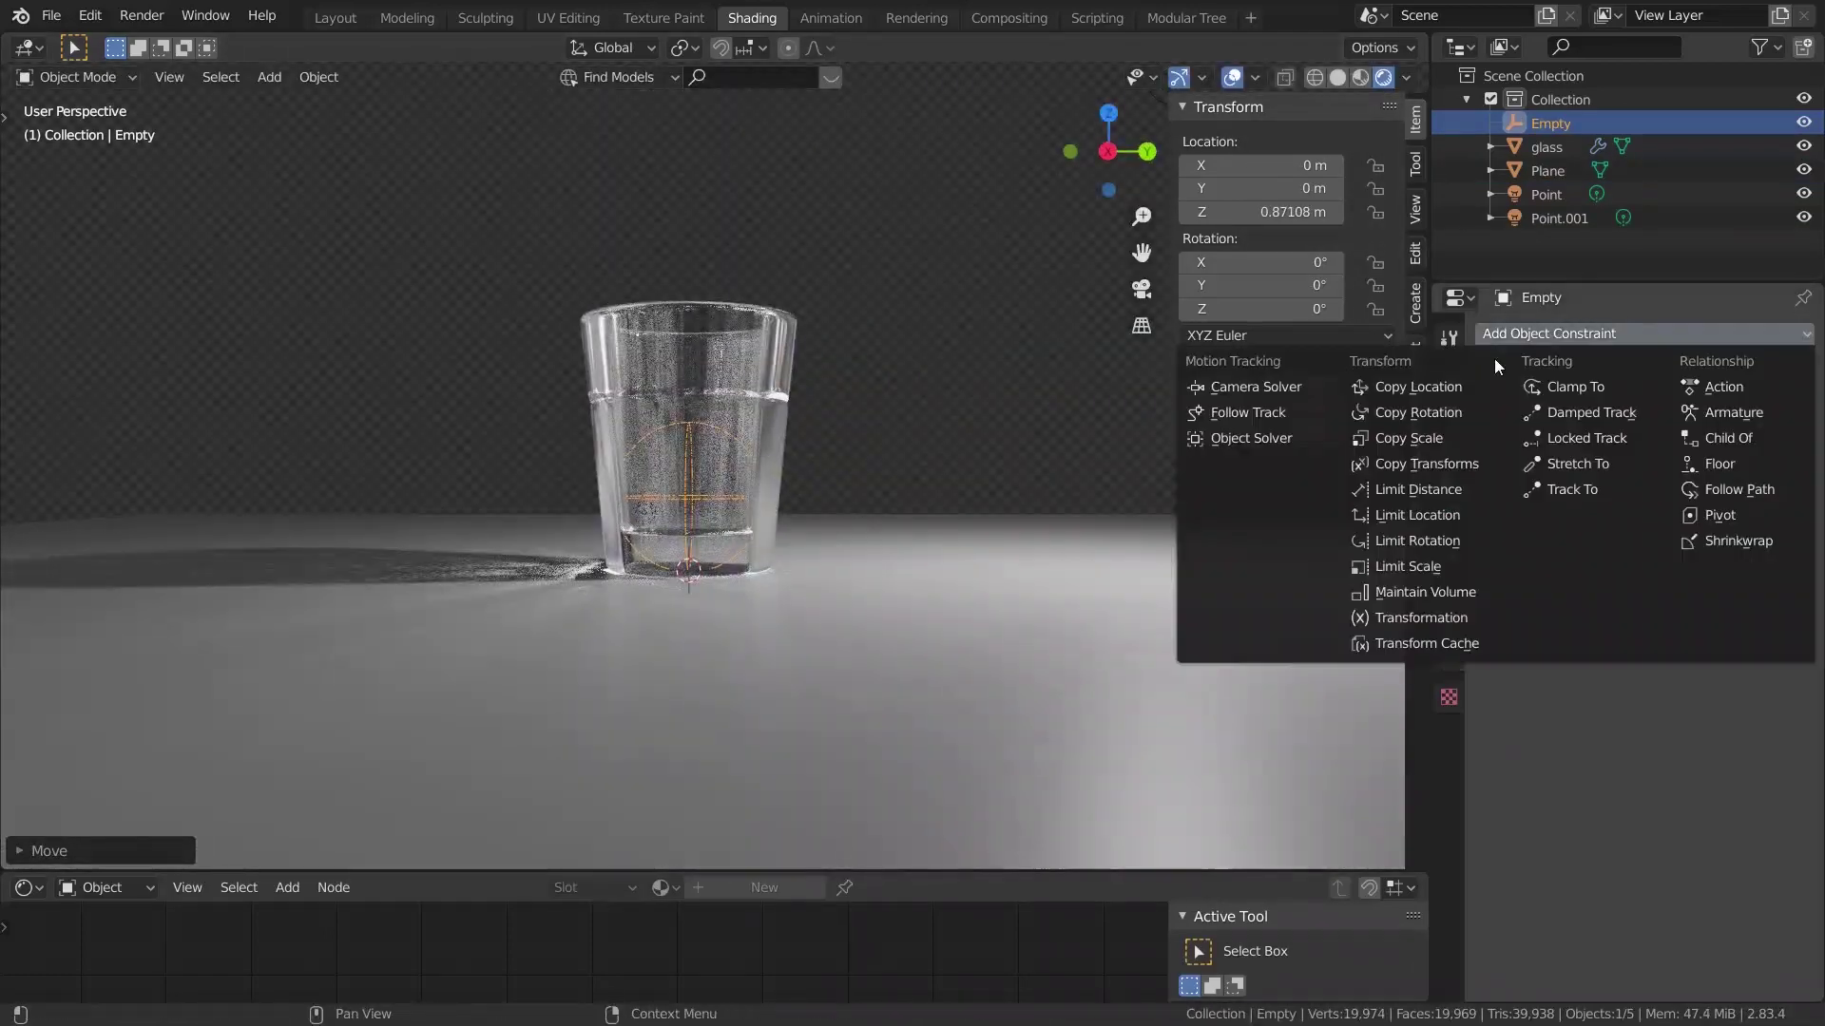
{"action": "left_click", "coordinate": [1621, 421]}
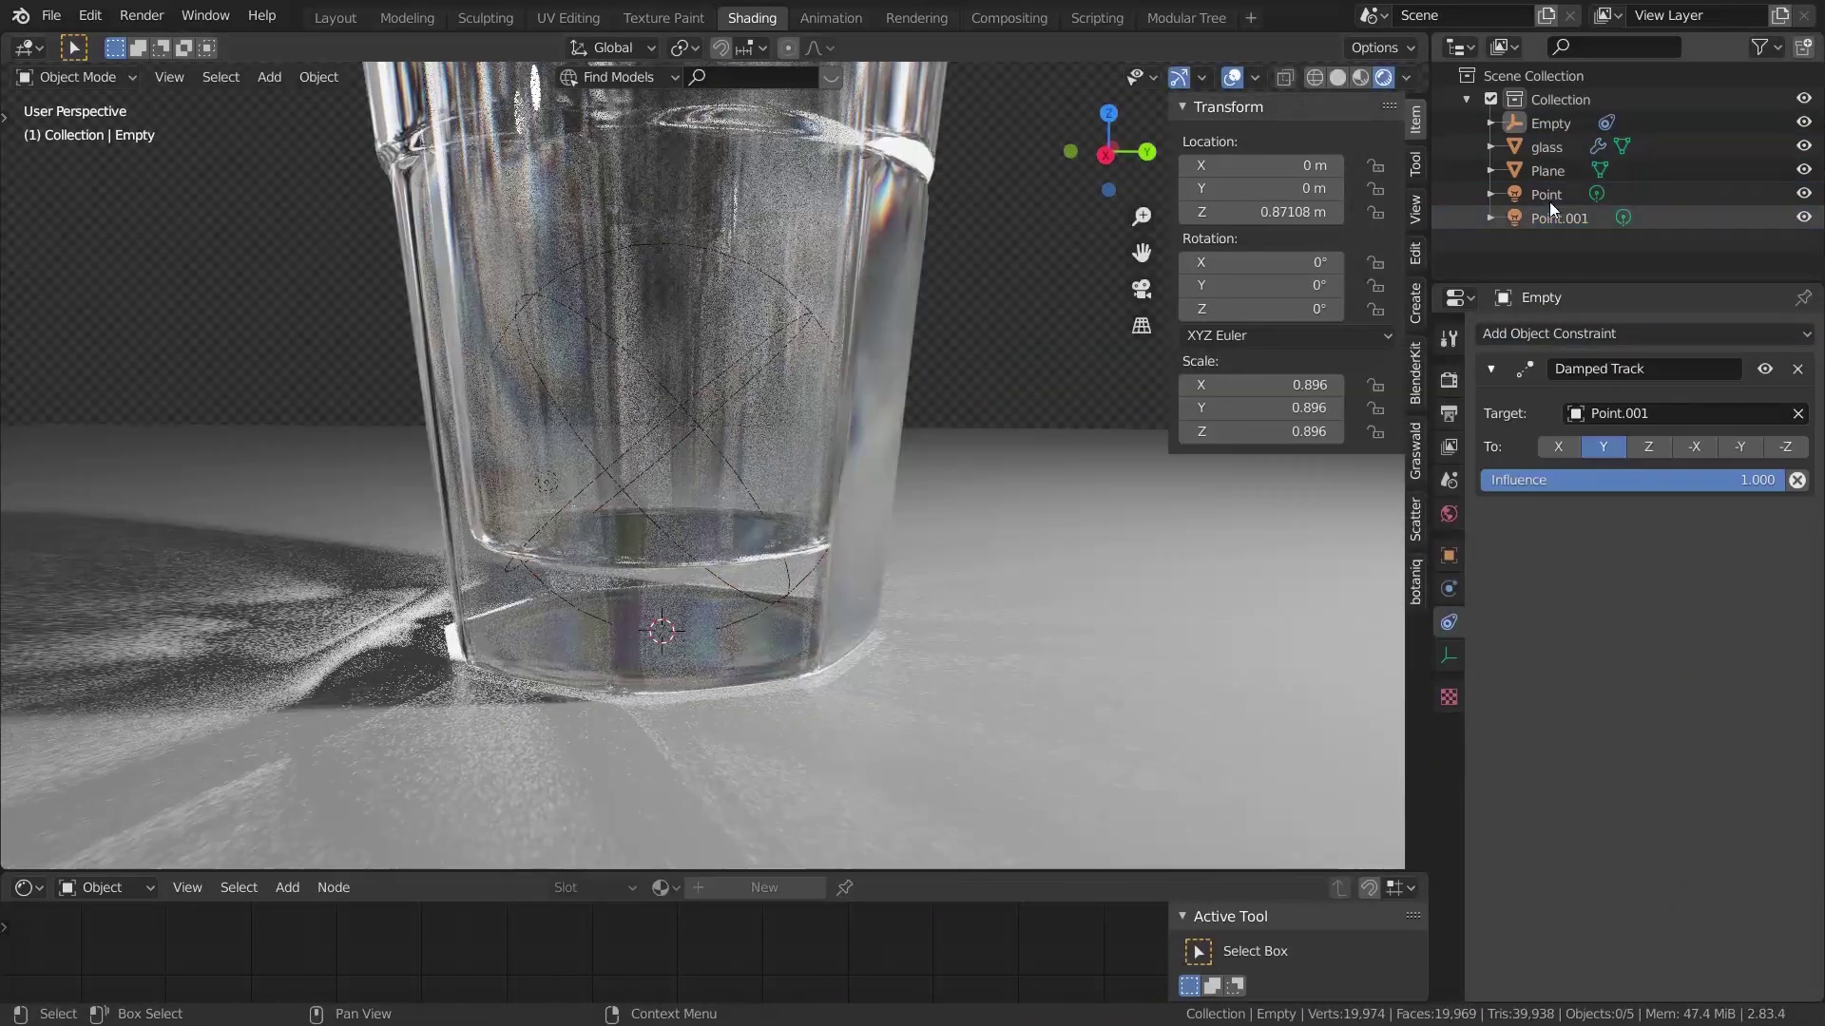
Step: Parent the Point light inside the glass to the Empty with Object (Keep Transform)
{"action": "left_click", "coordinate": [1549, 199]}
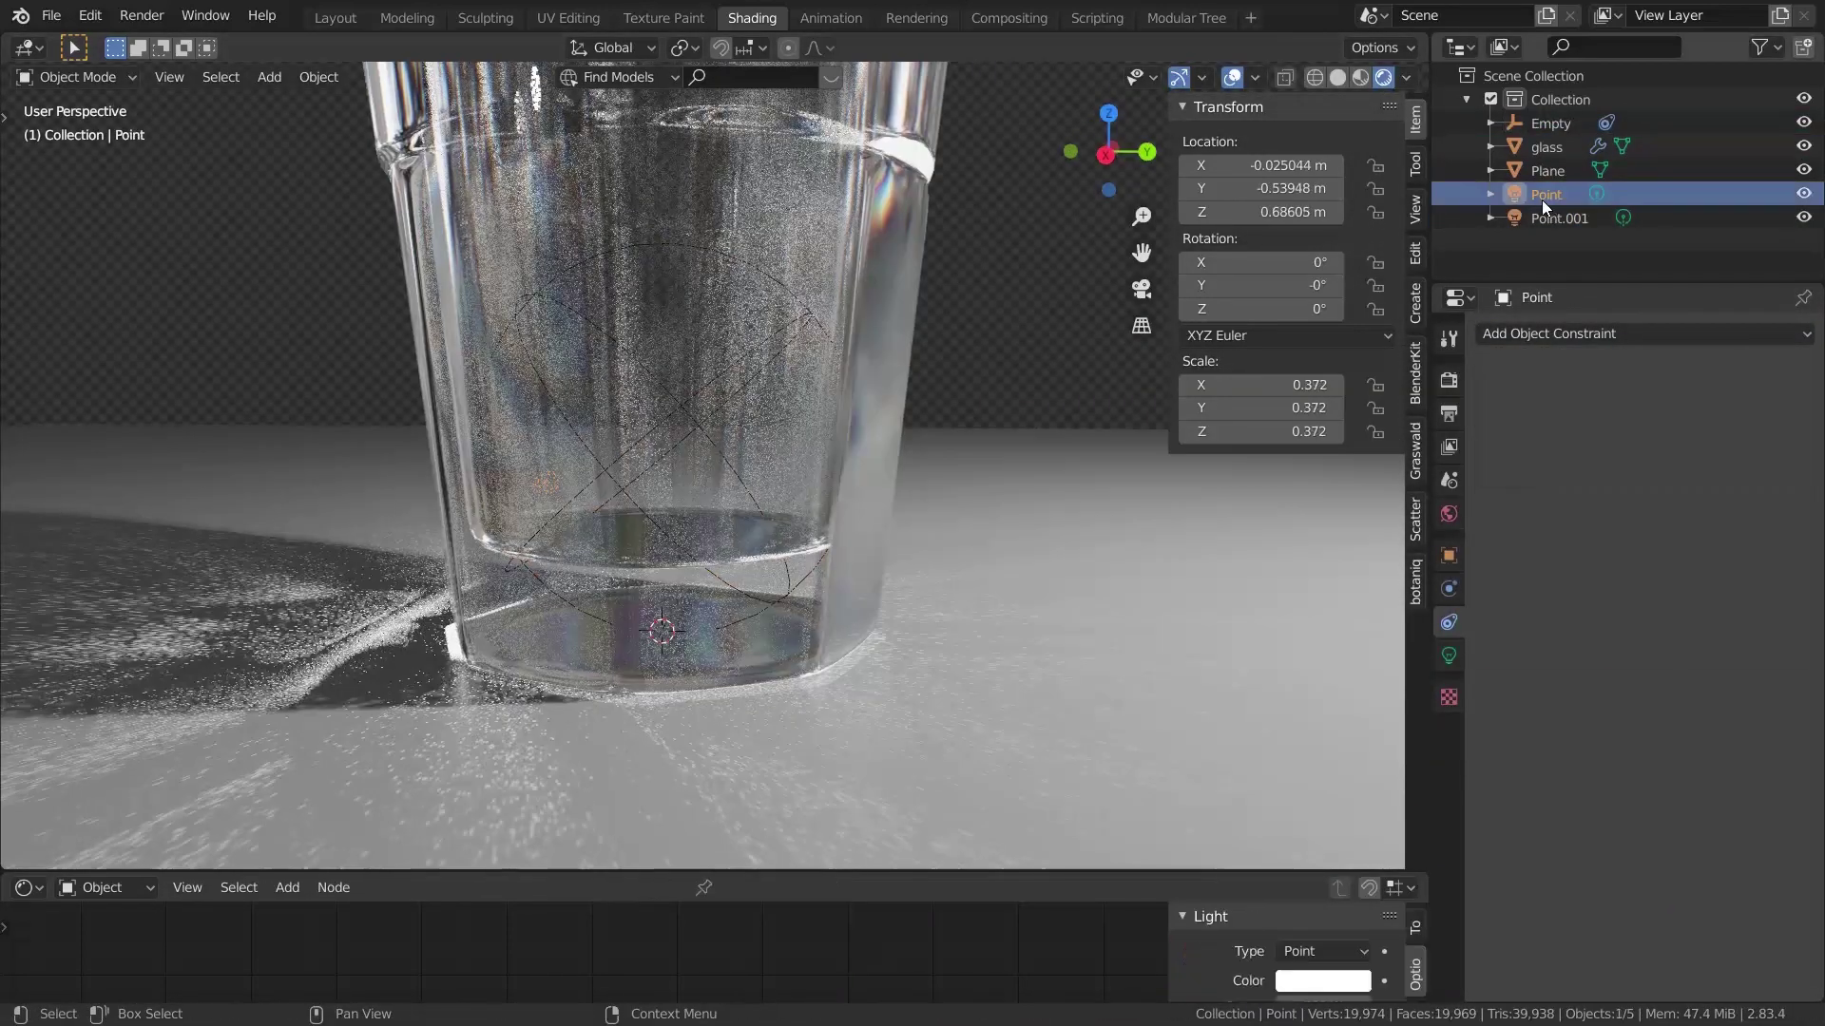
{"action": "left_click", "coordinate": [1536, 118], "text": "ctrl"}
{"action": "key", "text": "ctrl+p"}
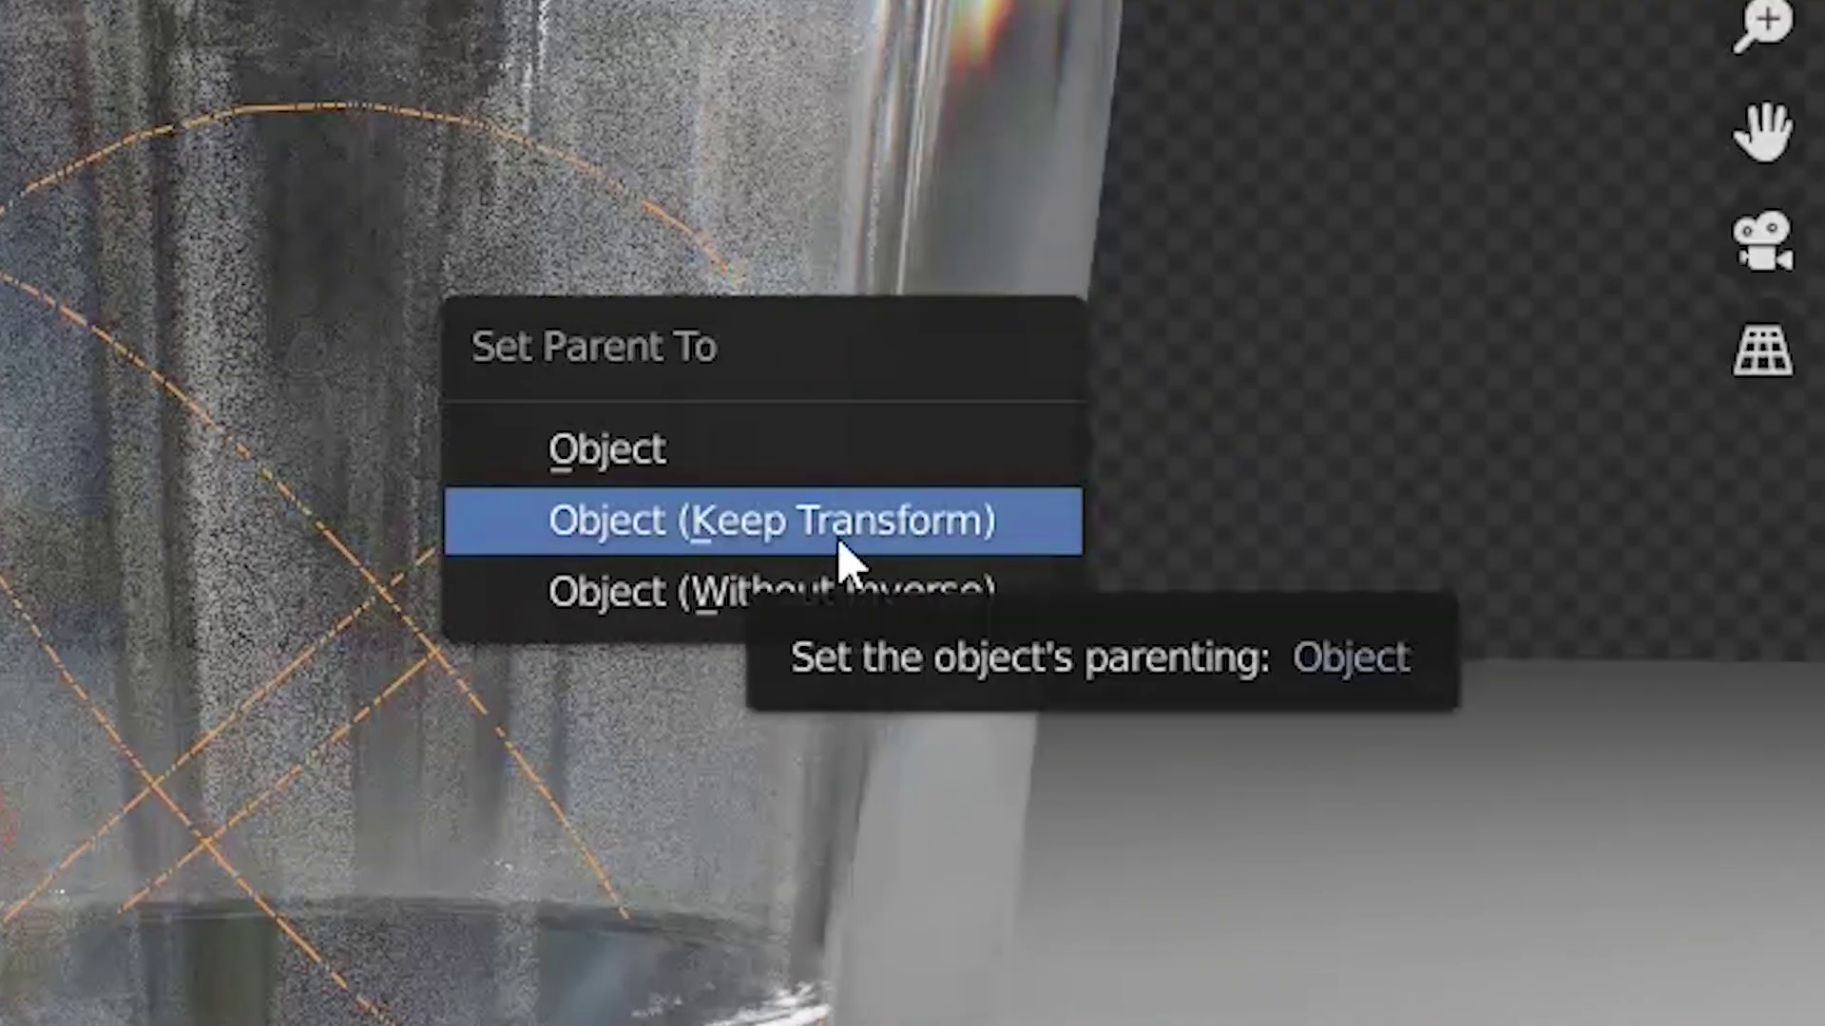
{"action": "left_click", "coordinate": [840, 542]}
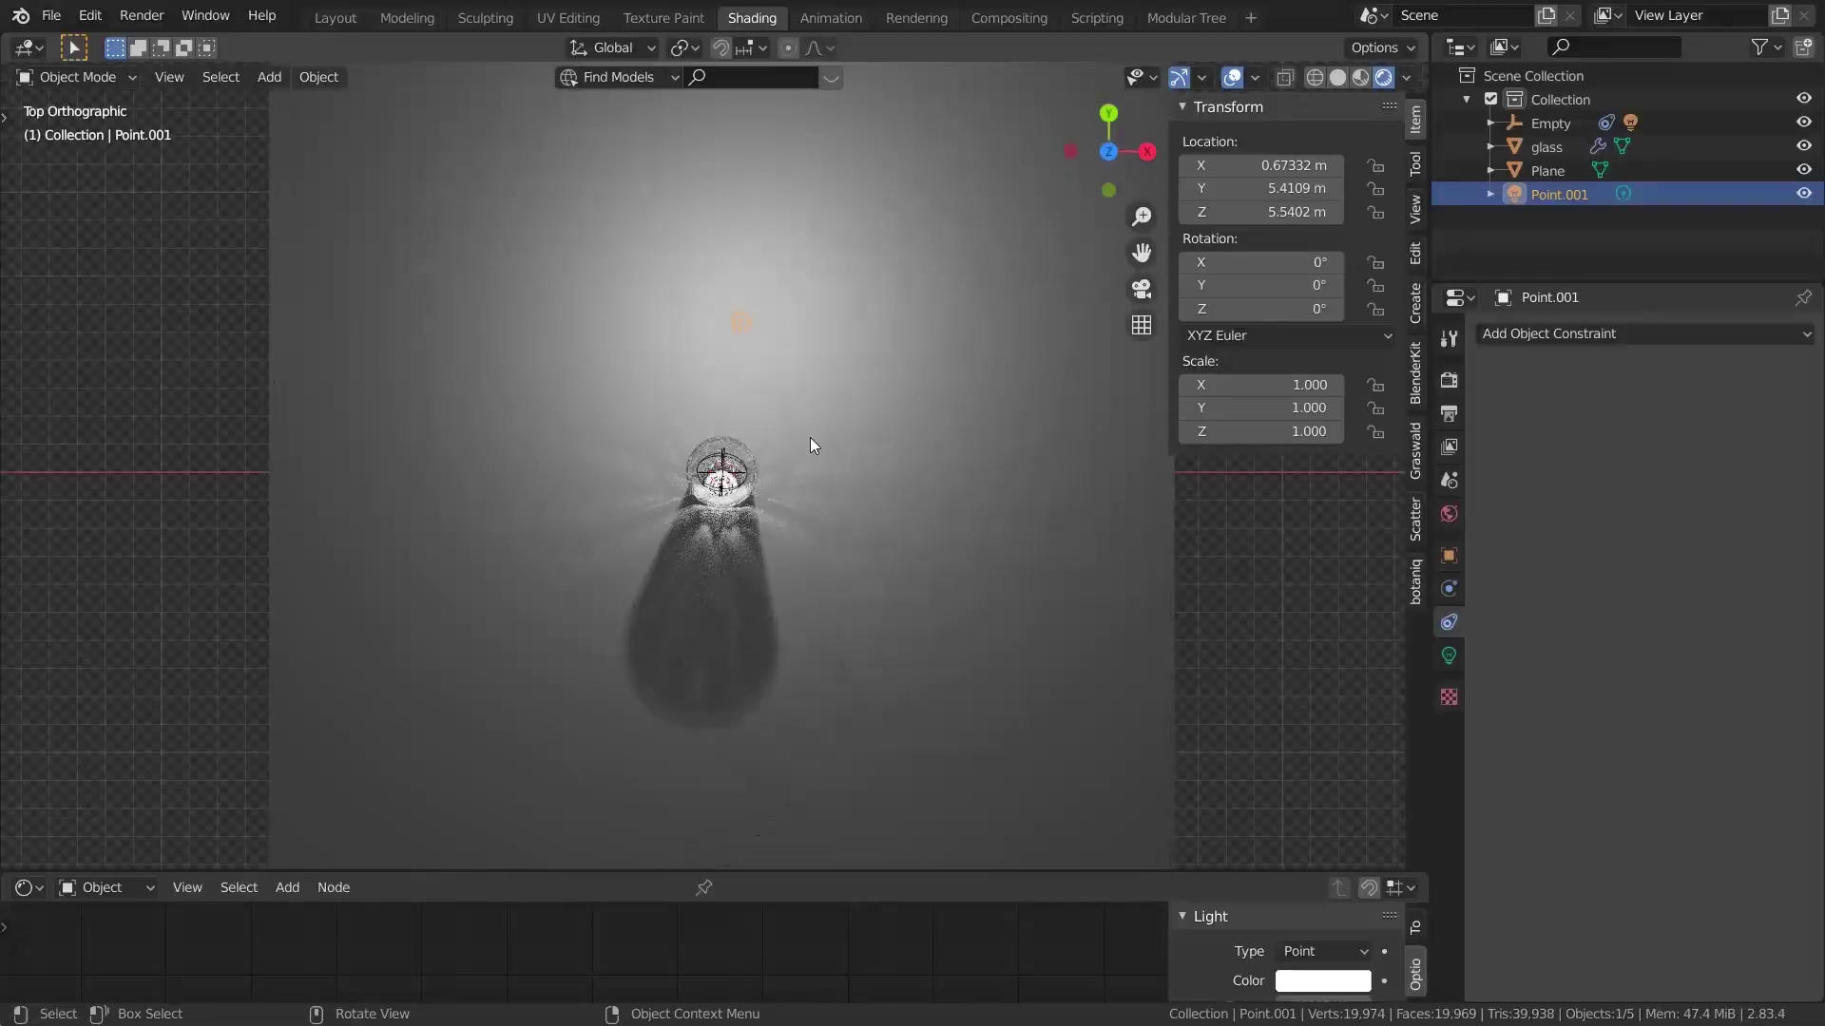
Step: Move the main light source to different positions around the glass in top view
{"action": "key", "text": "g"}
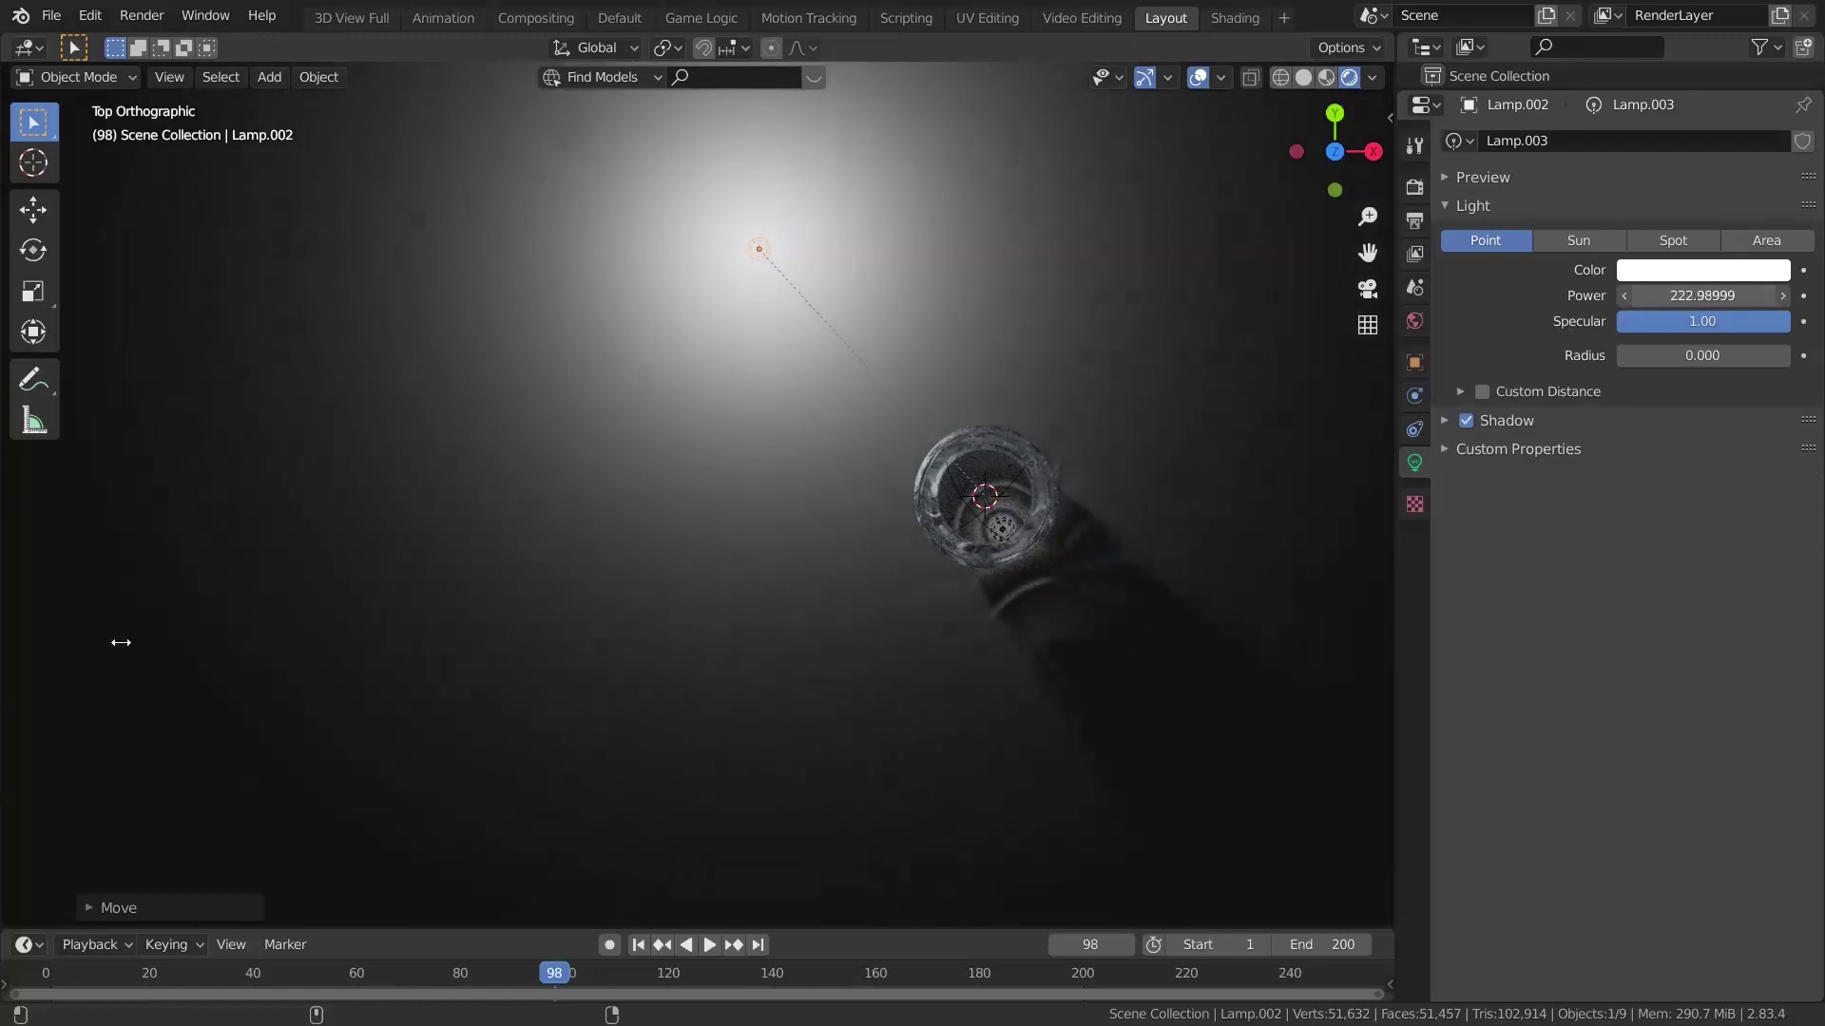
{"action": "key", "text": "g"}
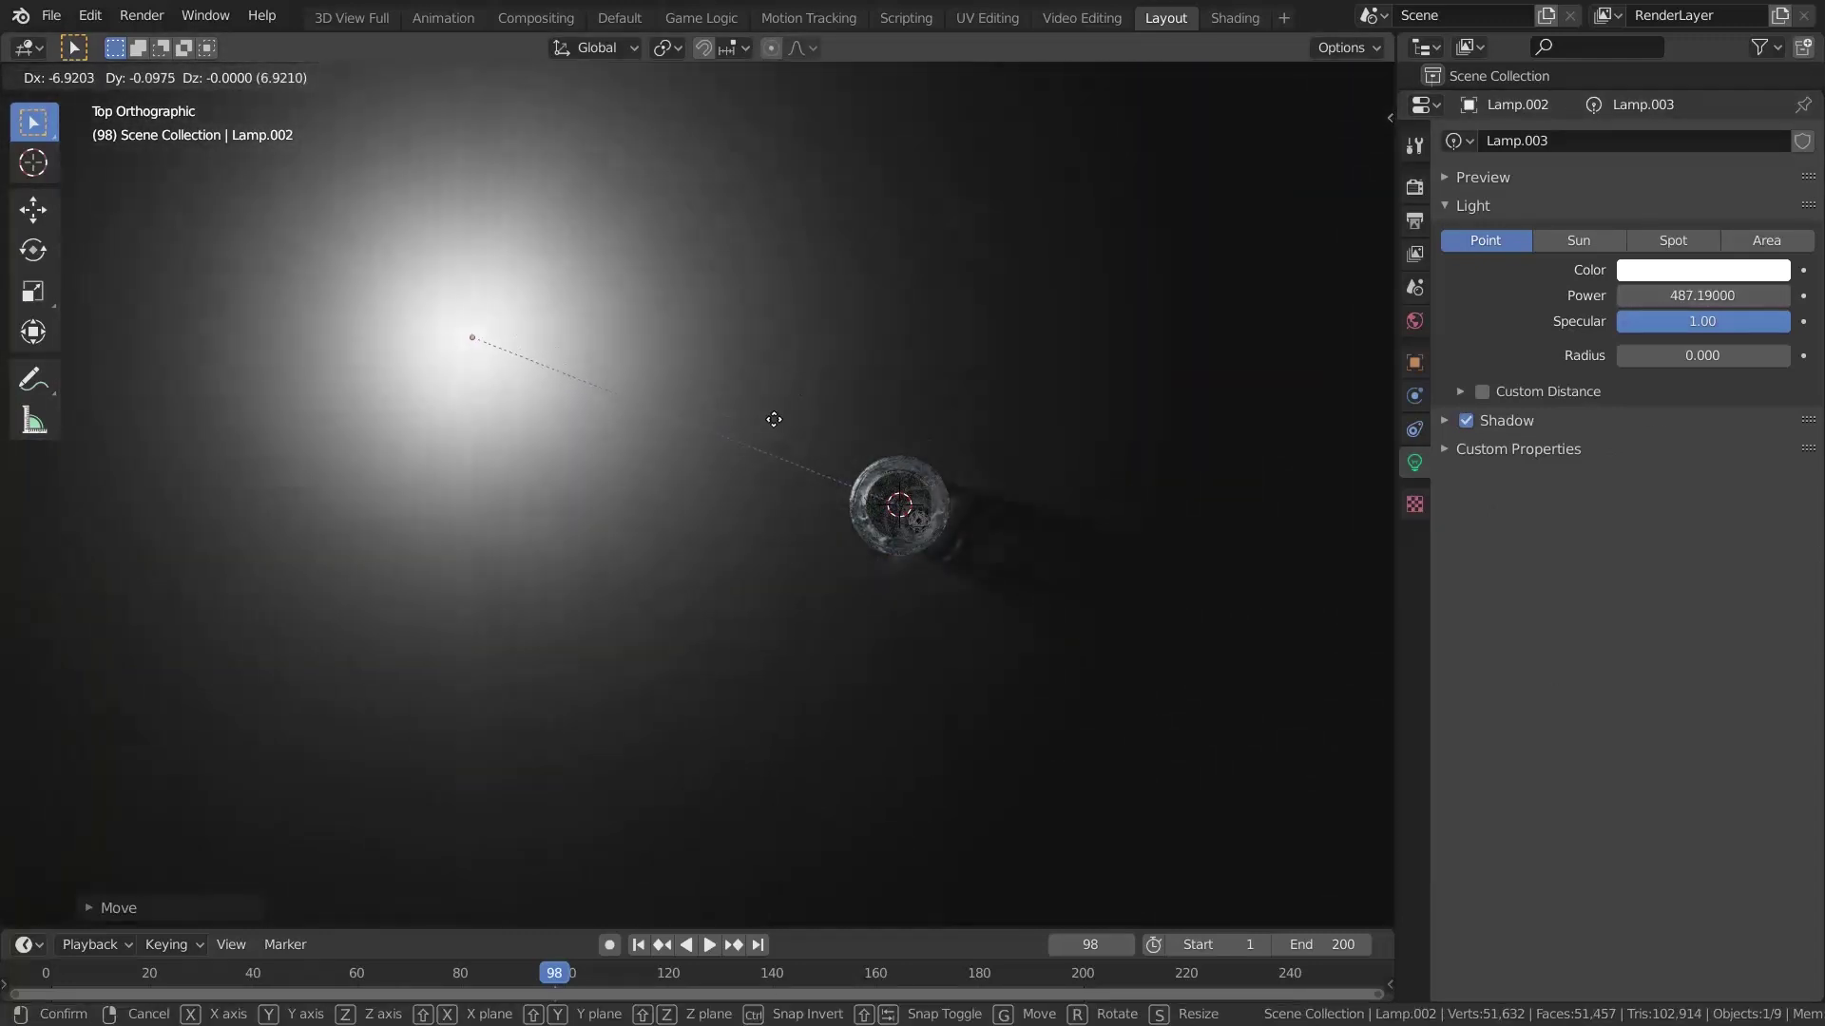
{"action": "middle_click_drag", "start_coordinate": [773, 419], "coordinate": [624, 404]}
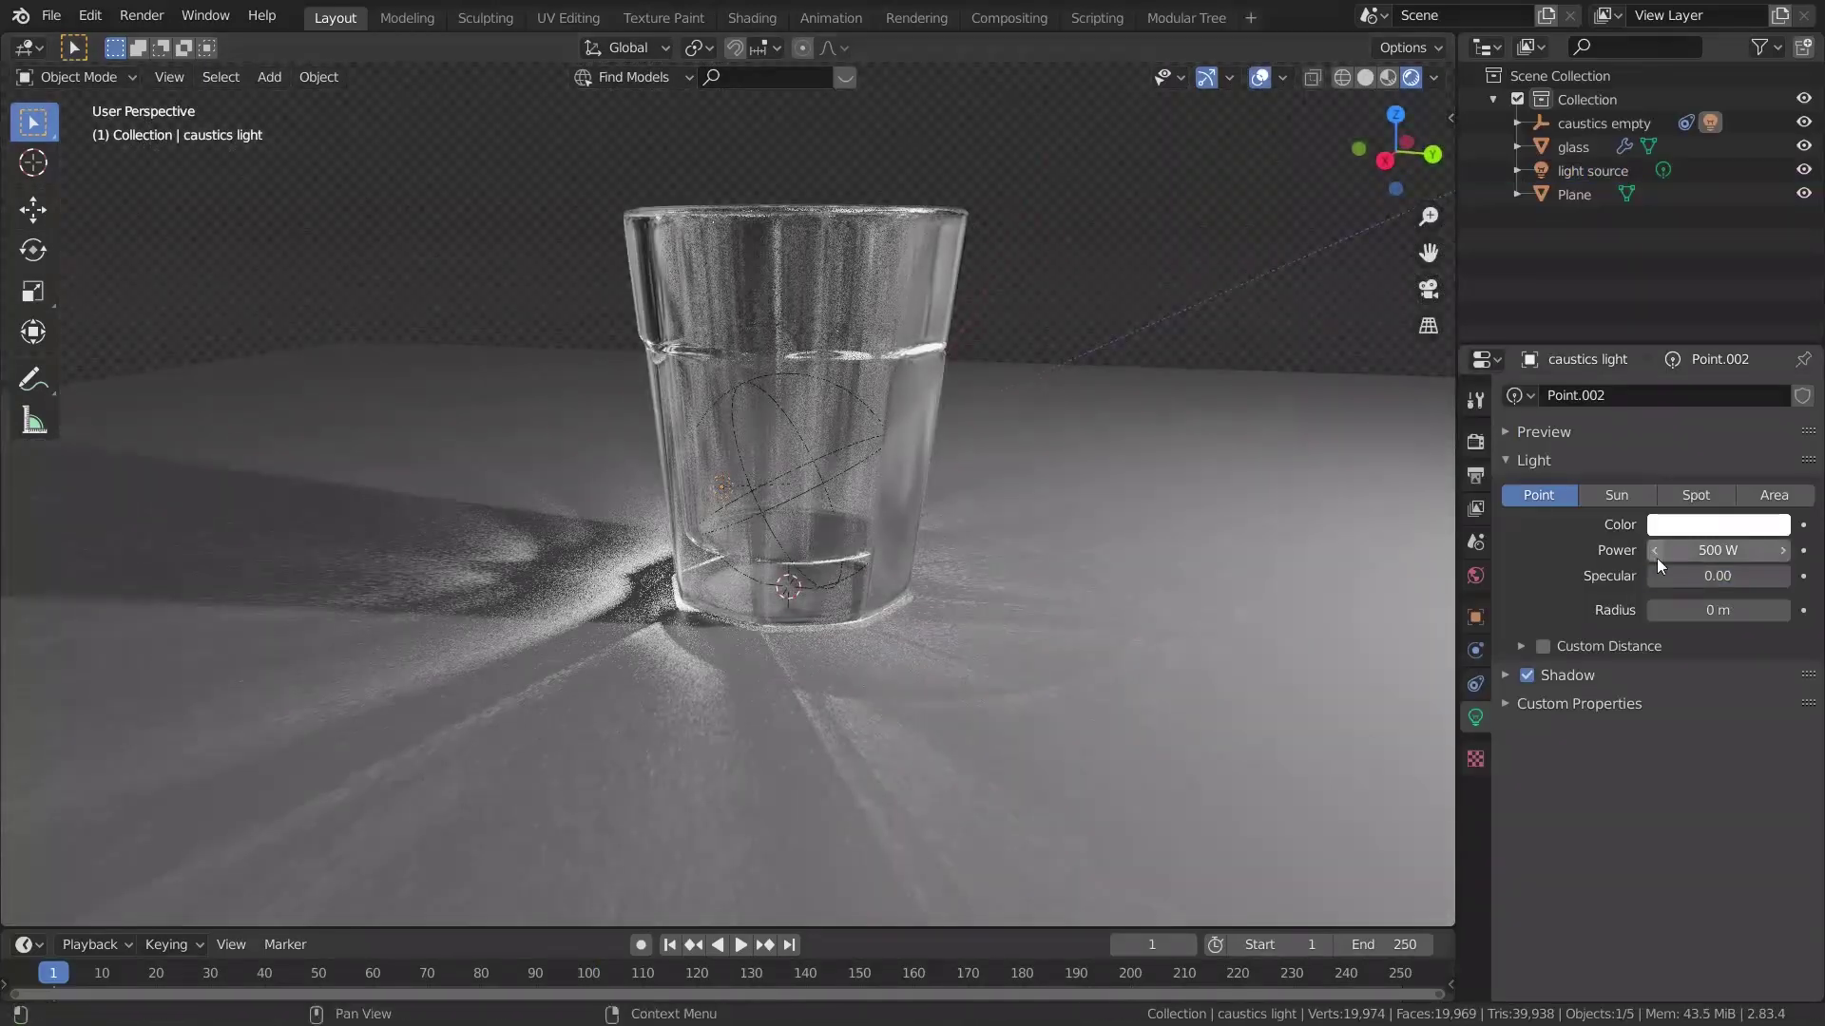
Step: Add a driver to the caustics light's Power and show it in the Drivers Editor
{"action": "right_click", "coordinate": [1663, 553]}
{"action": "left_click", "coordinate": [1670, 591]}
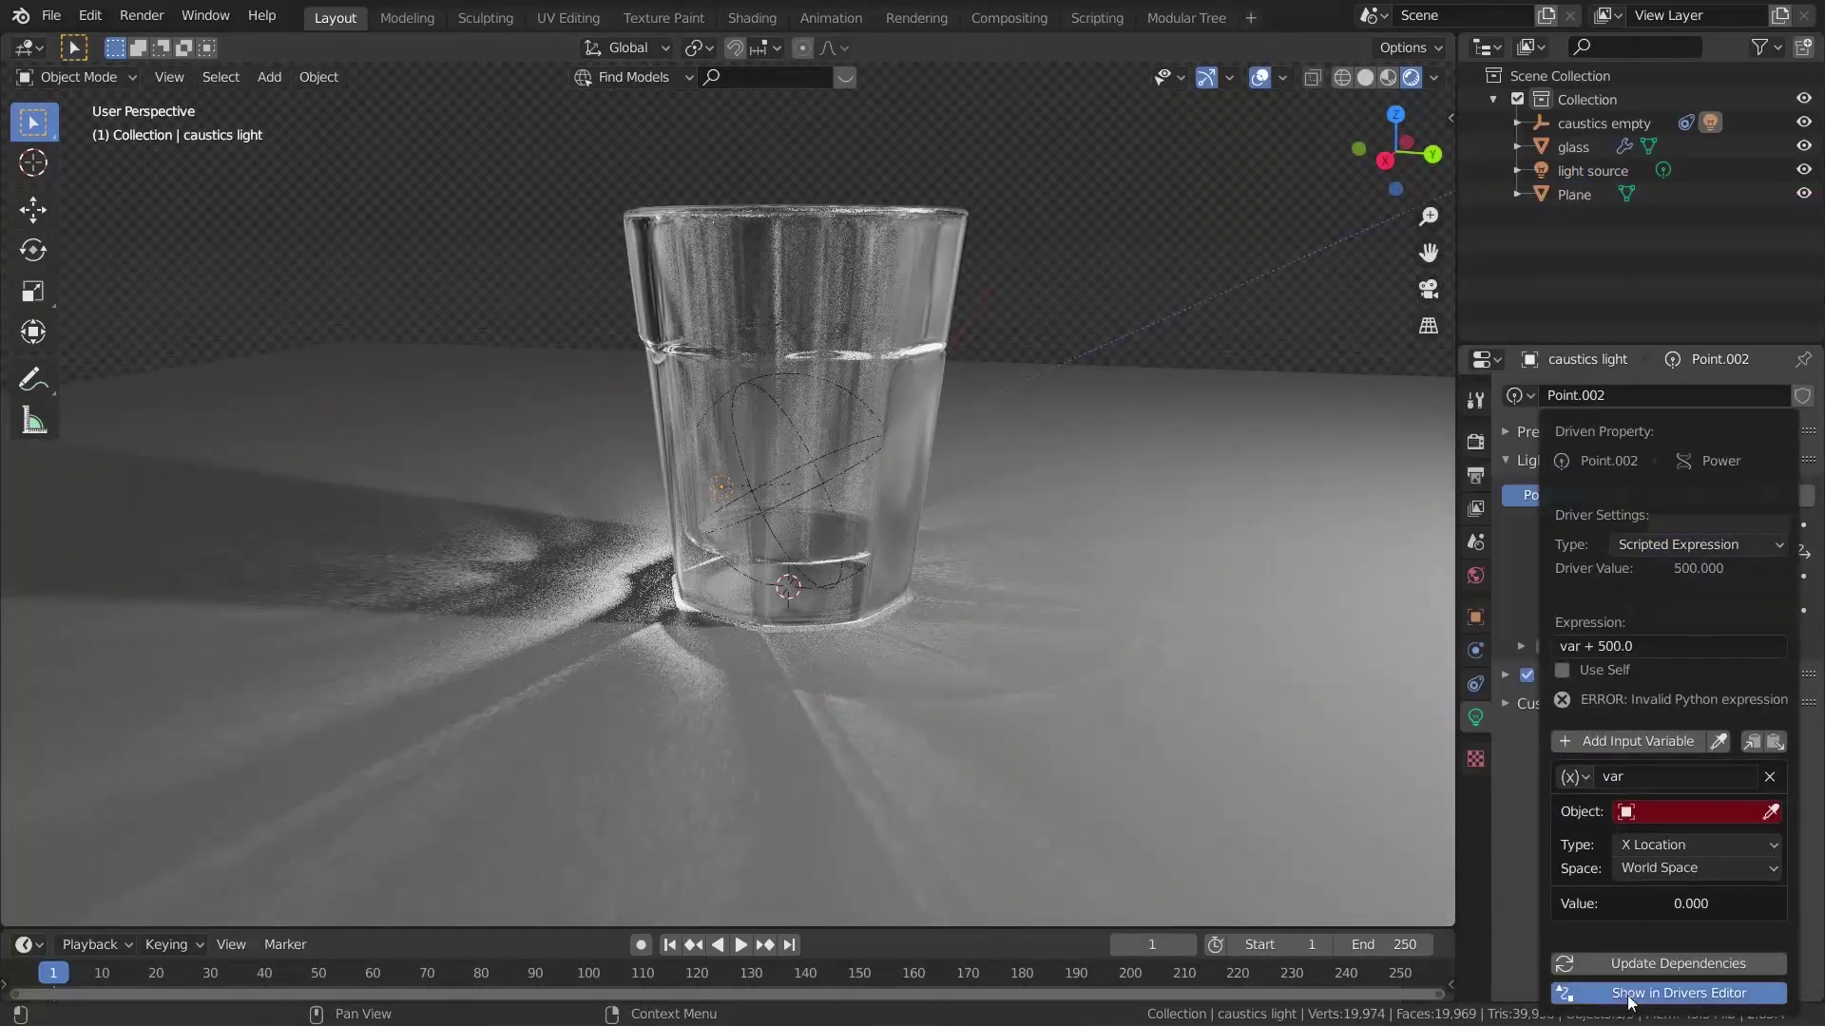
{"action": "left_click", "coordinate": [1669, 995]}
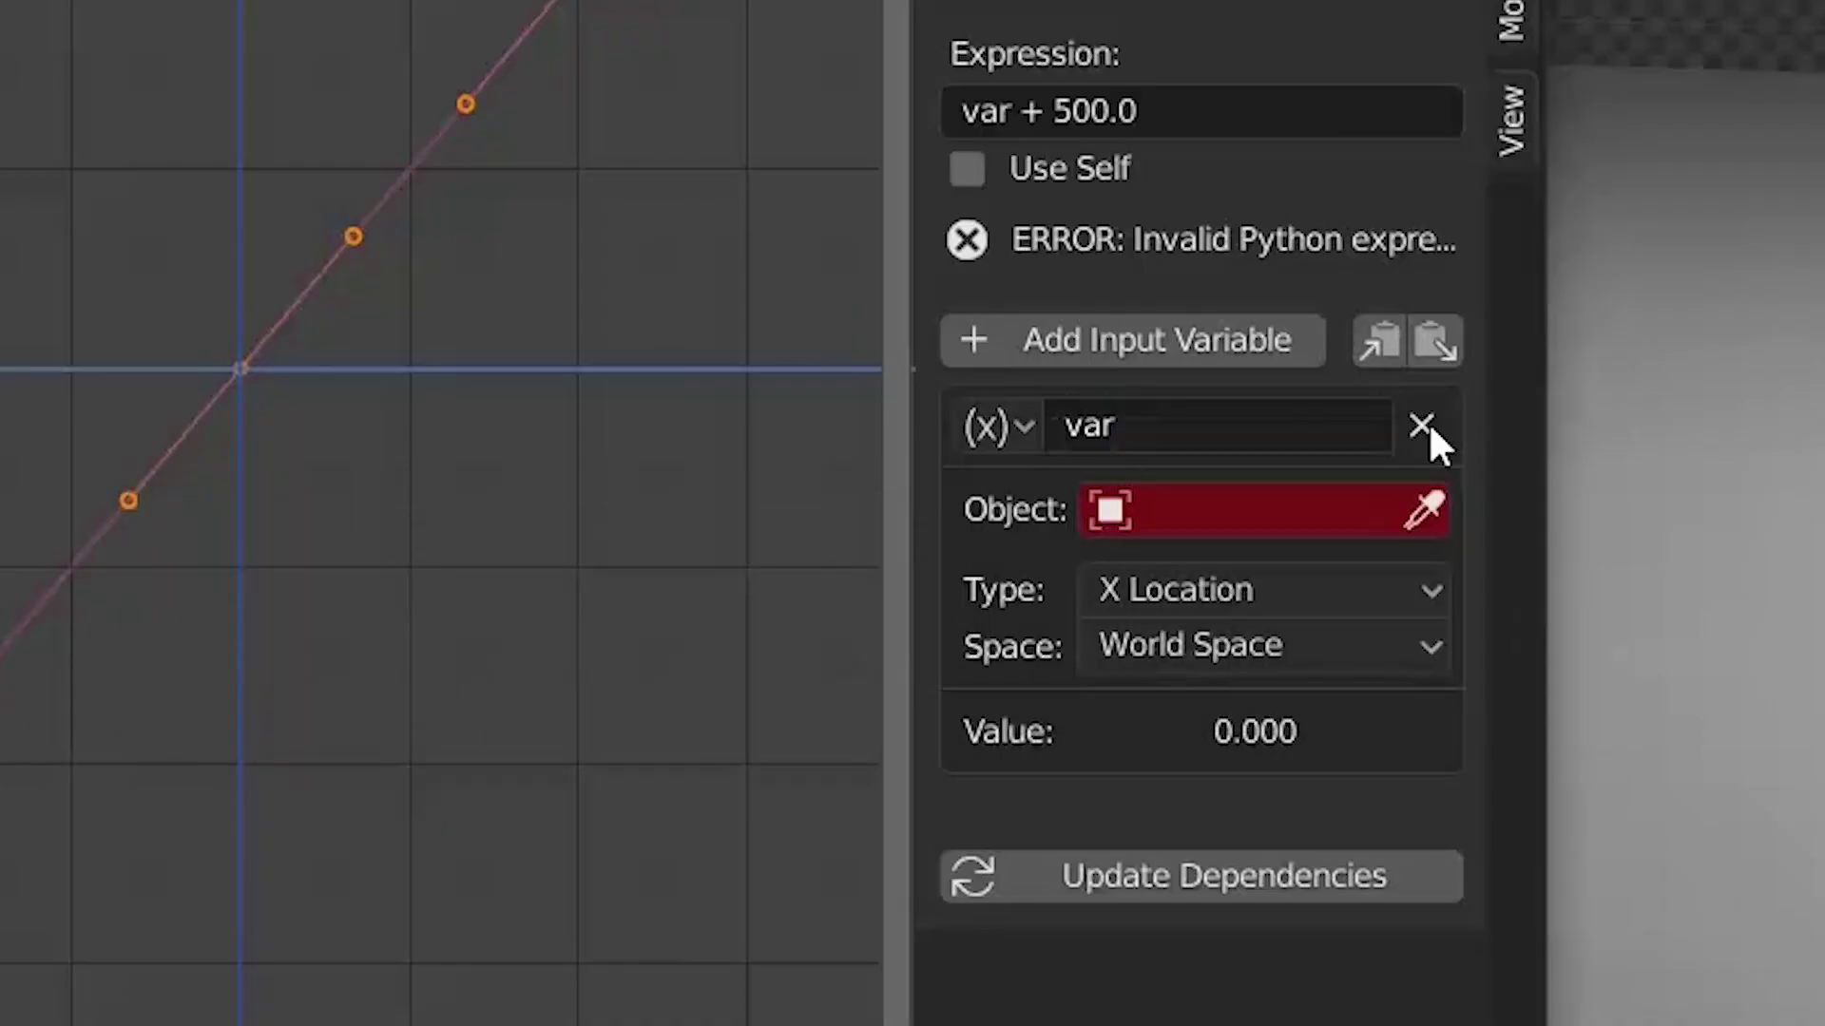
Step: Replace the driver's input variable with a Distance variable named distance, measured between caustics light and light source, and dismiss the Python script warning
{"action": "left_click", "coordinate": [1422, 424]}
{"action": "left_click", "coordinate": [1155, 339]}
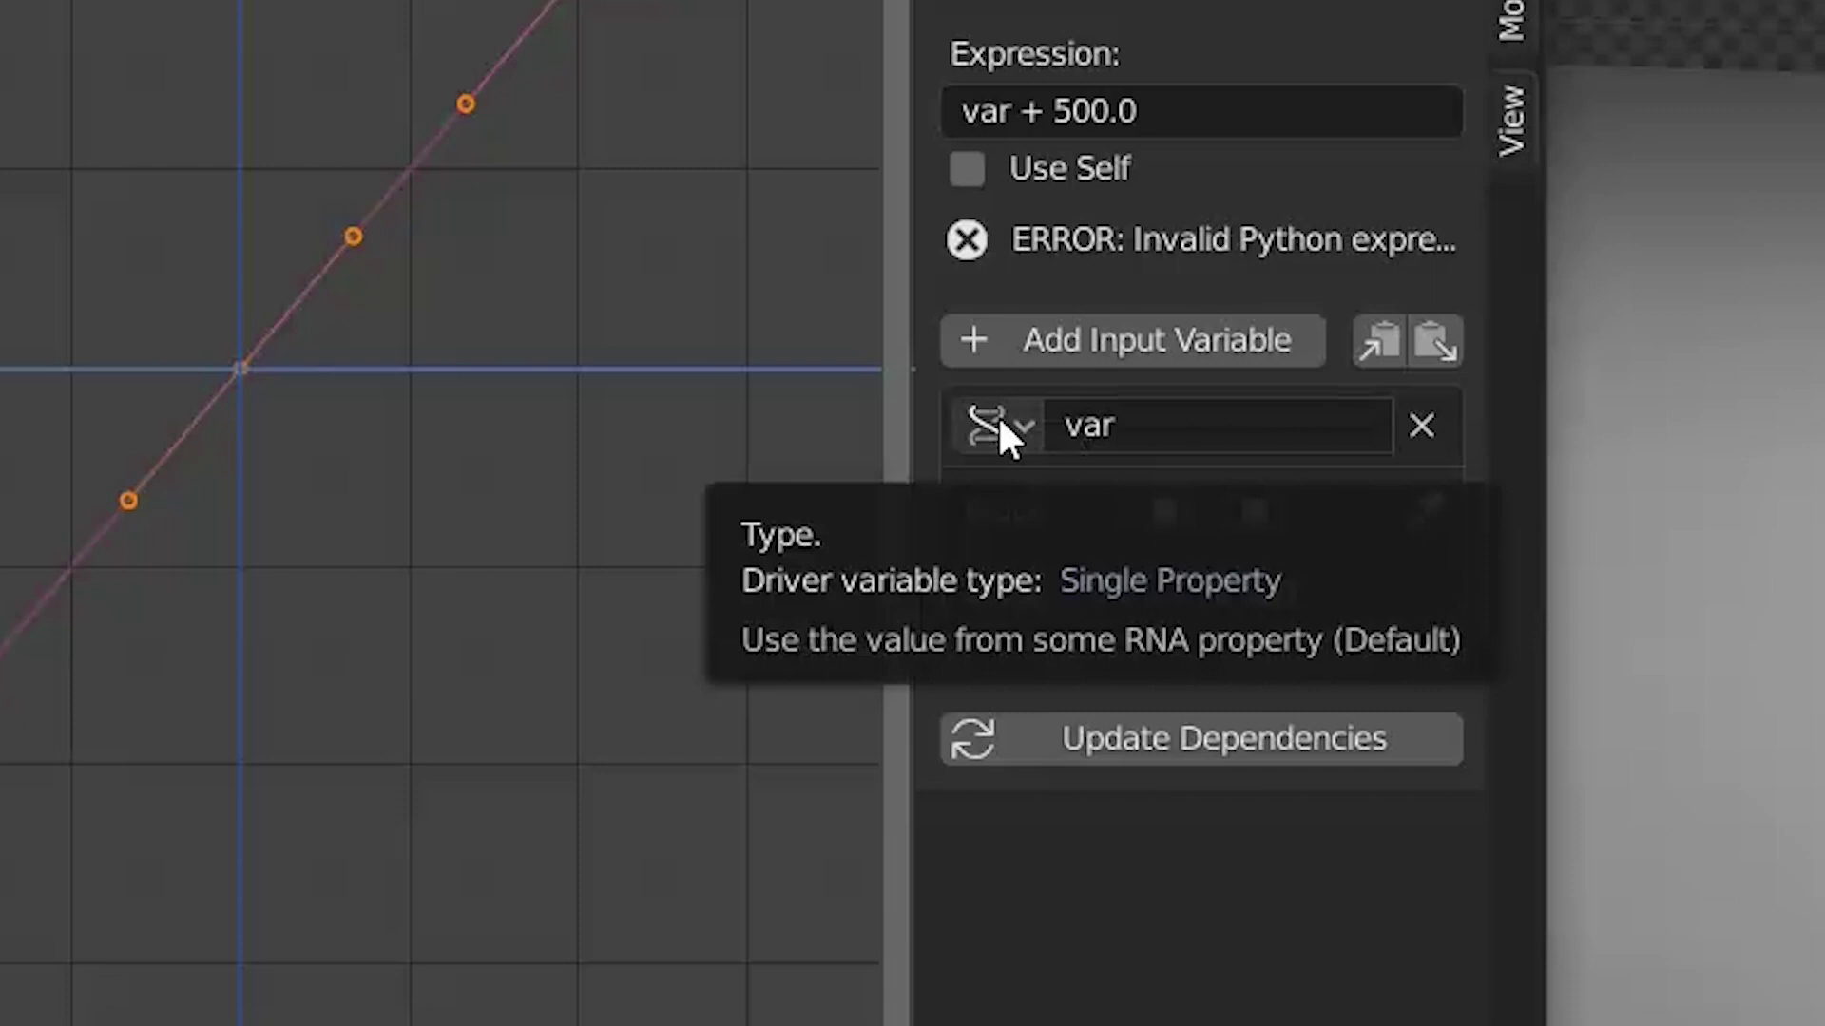
{"action": "left_click", "coordinate": [998, 424]}
{"action": "left_click", "coordinate": [1021, 468]}
{"action": "left_click", "coordinate": [1189, 490]}
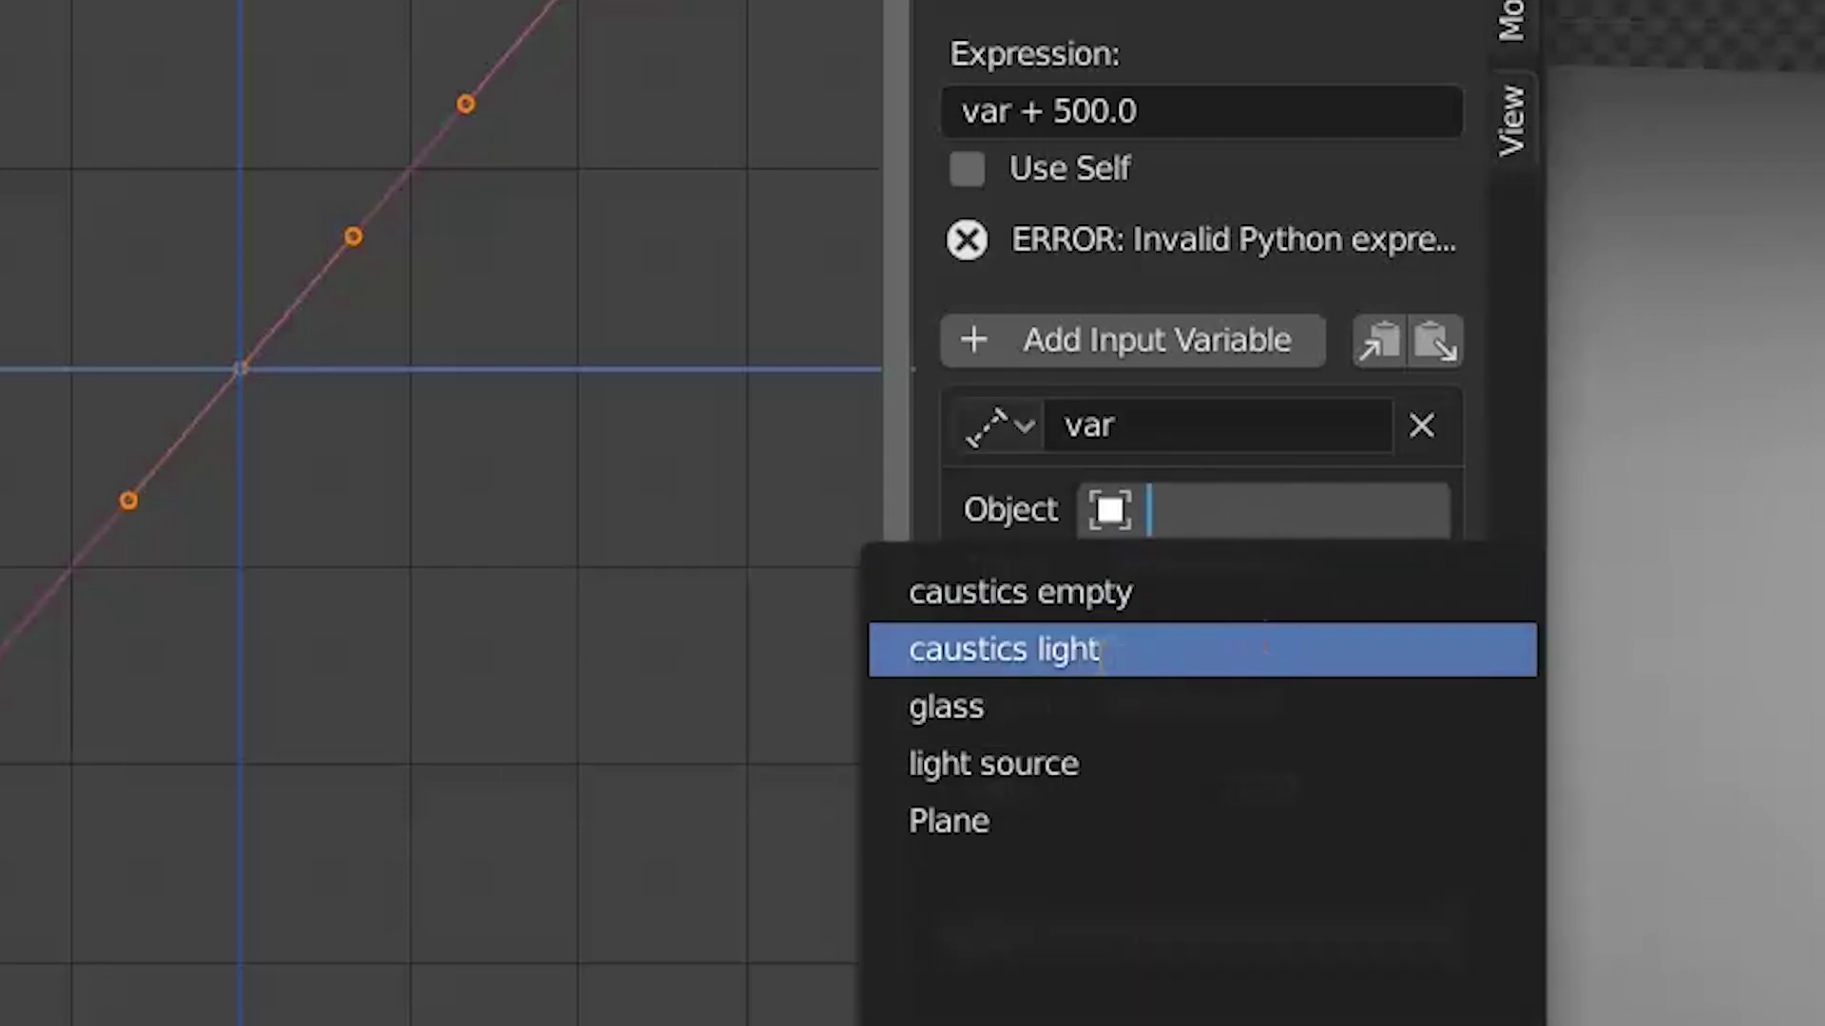
{"action": "left_click", "coordinate": [993, 220]}
{"action": "type", "text": "distance"}
{"action": "key", "text": "Return"}
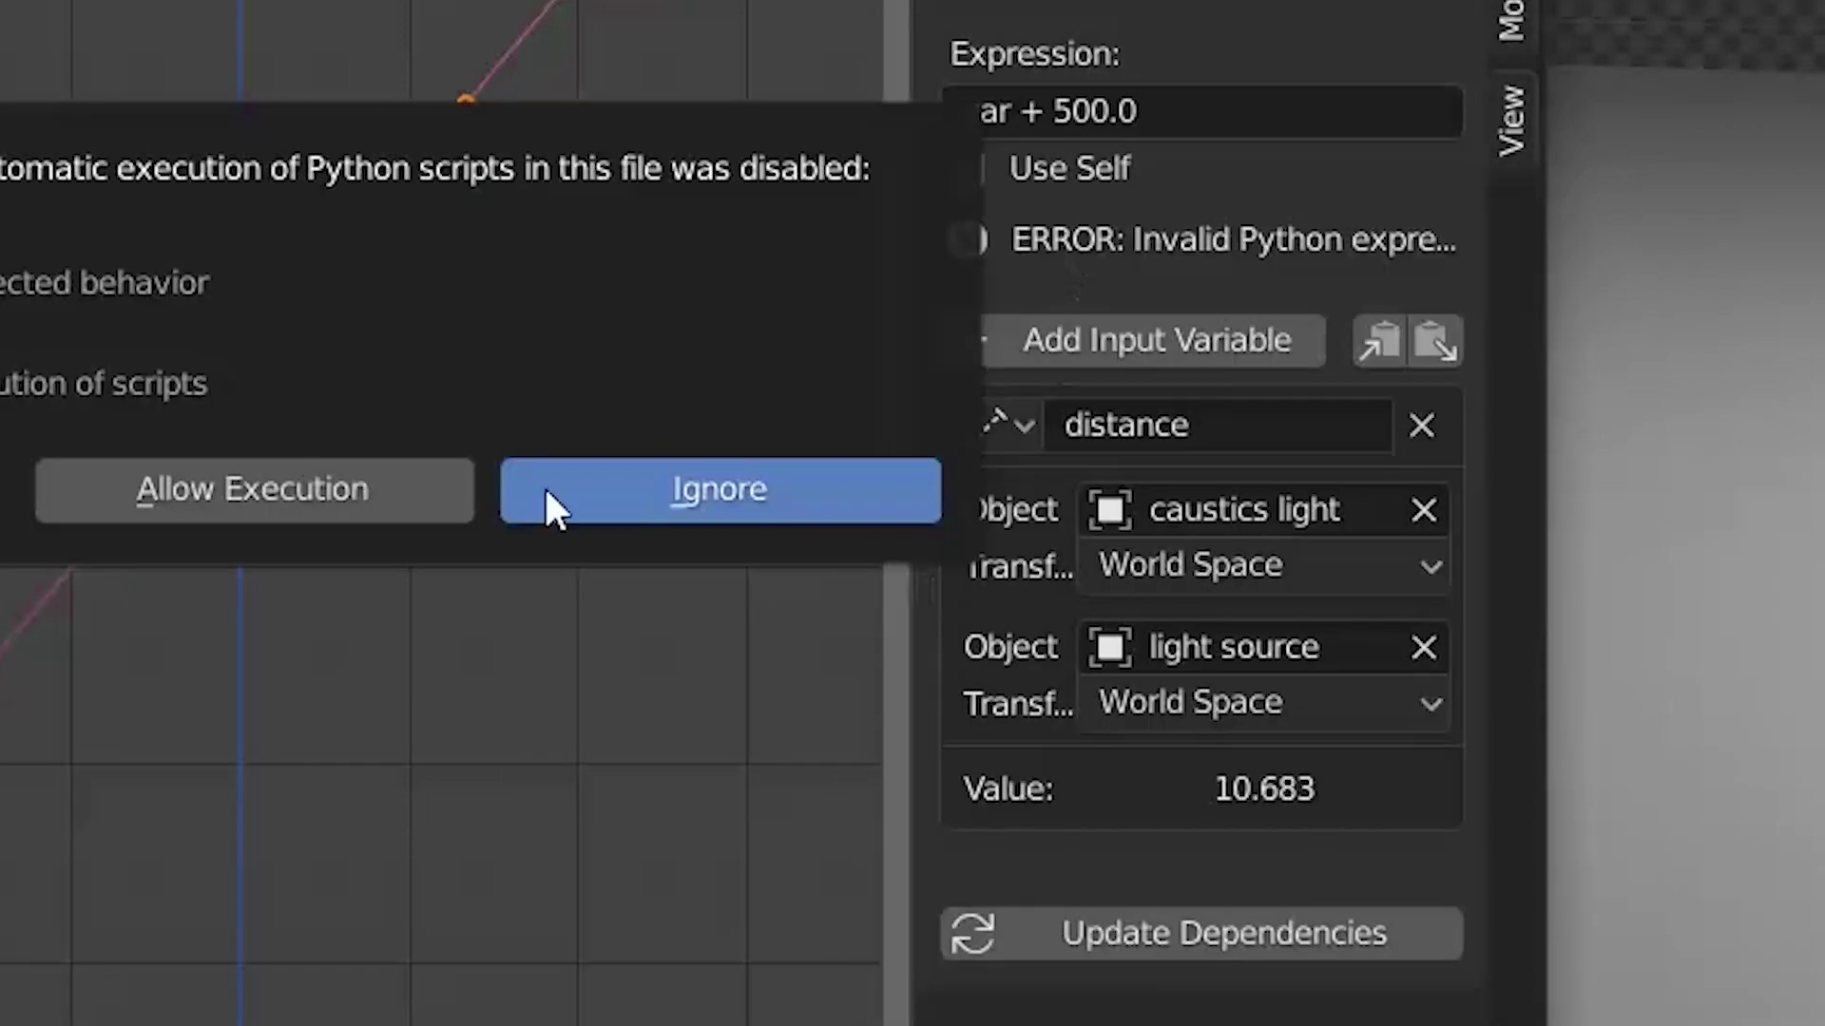
{"action": "left_click", "coordinate": [550, 509]}
Step: Add a second input variable named power to the driver as a Single Property variable
{"action": "left_click", "coordinate": [1156, 339]}
{"action": "scroll", "coordinate": [1197, 570], "scroll_direction": "down", "scroll_amount": 2}
{"action": "left_click", "coordinate": [1026, 757]}
{"action": "type", "text": "power"}
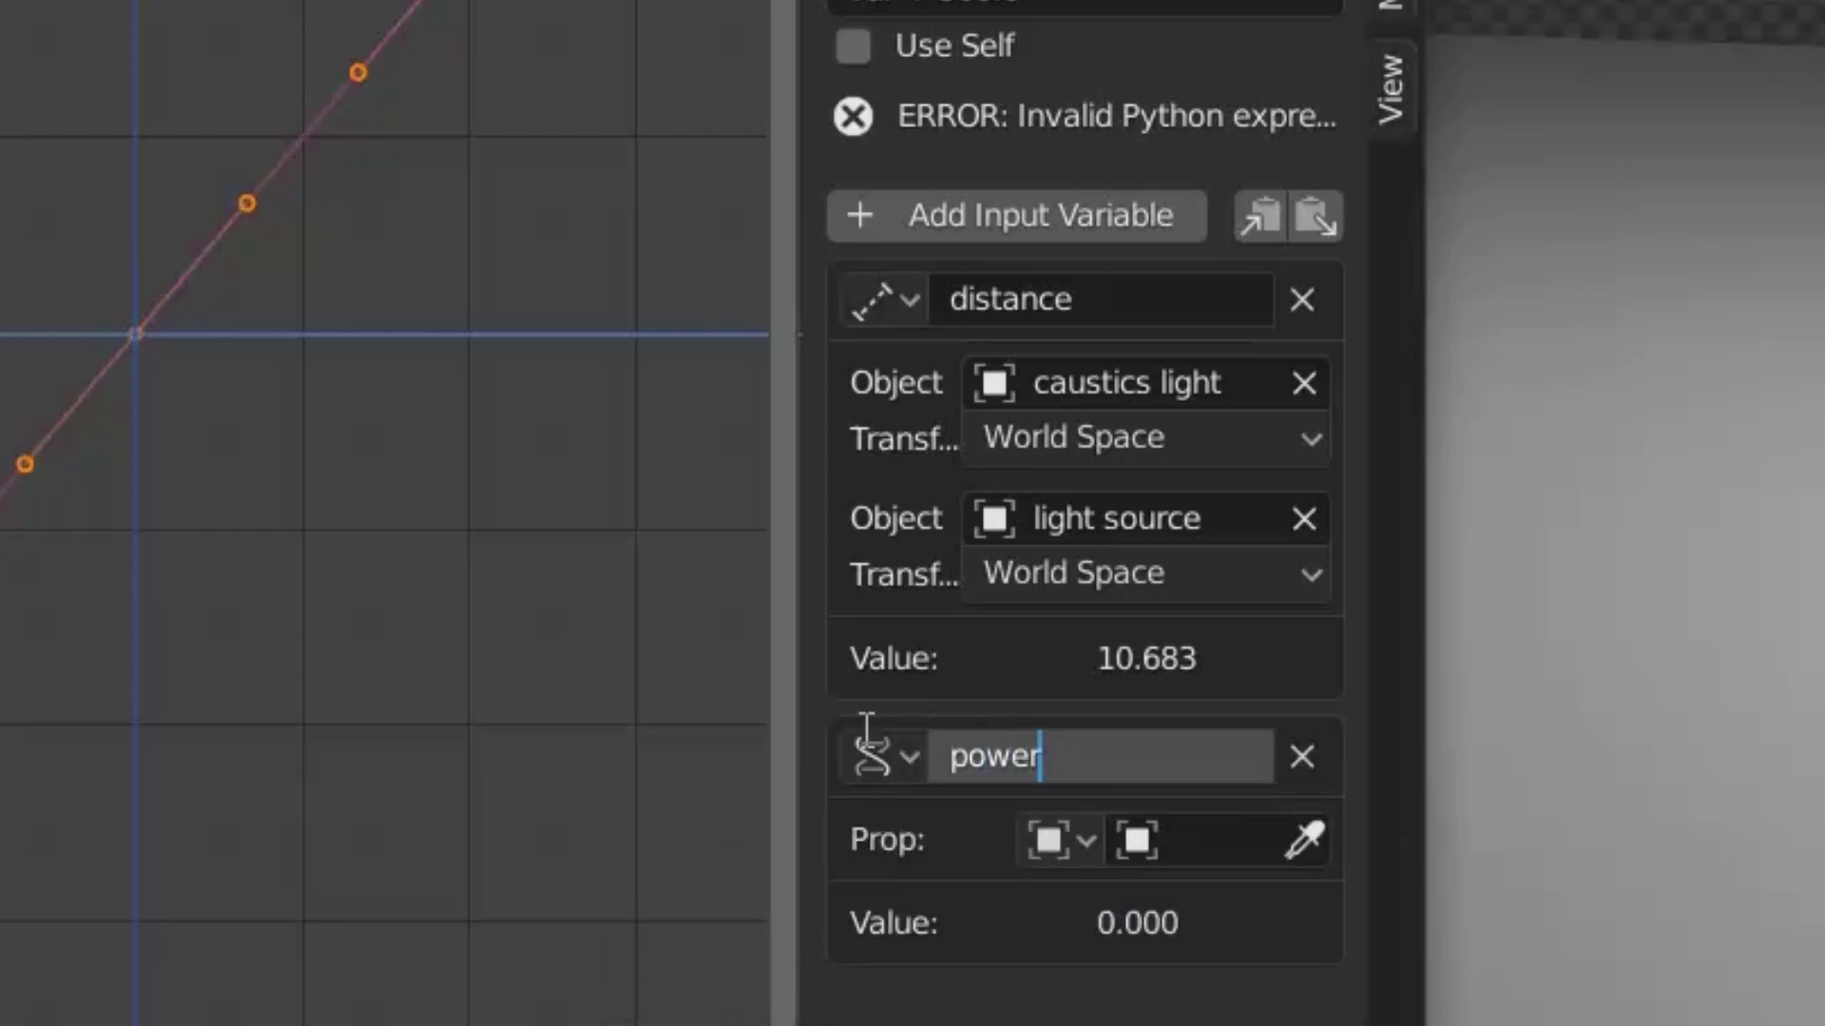
{"action": "left_click", "coordinate": [912, 743]}
Step: Link the power variable to the main light source's light data, using the property path energy
{"action": "left_click", "coordinate": [1051, 839]}
{"action": "left_click", "coordinate": [538, 103]}
{"action": "left_click", "coordinate": [1236, 840]}
{"action": "left_click", "coordinate": [1090, 420]}
{"action": "left_click", "coordinate": [1128, 907]}
{"action": "type", "text": "ener"}
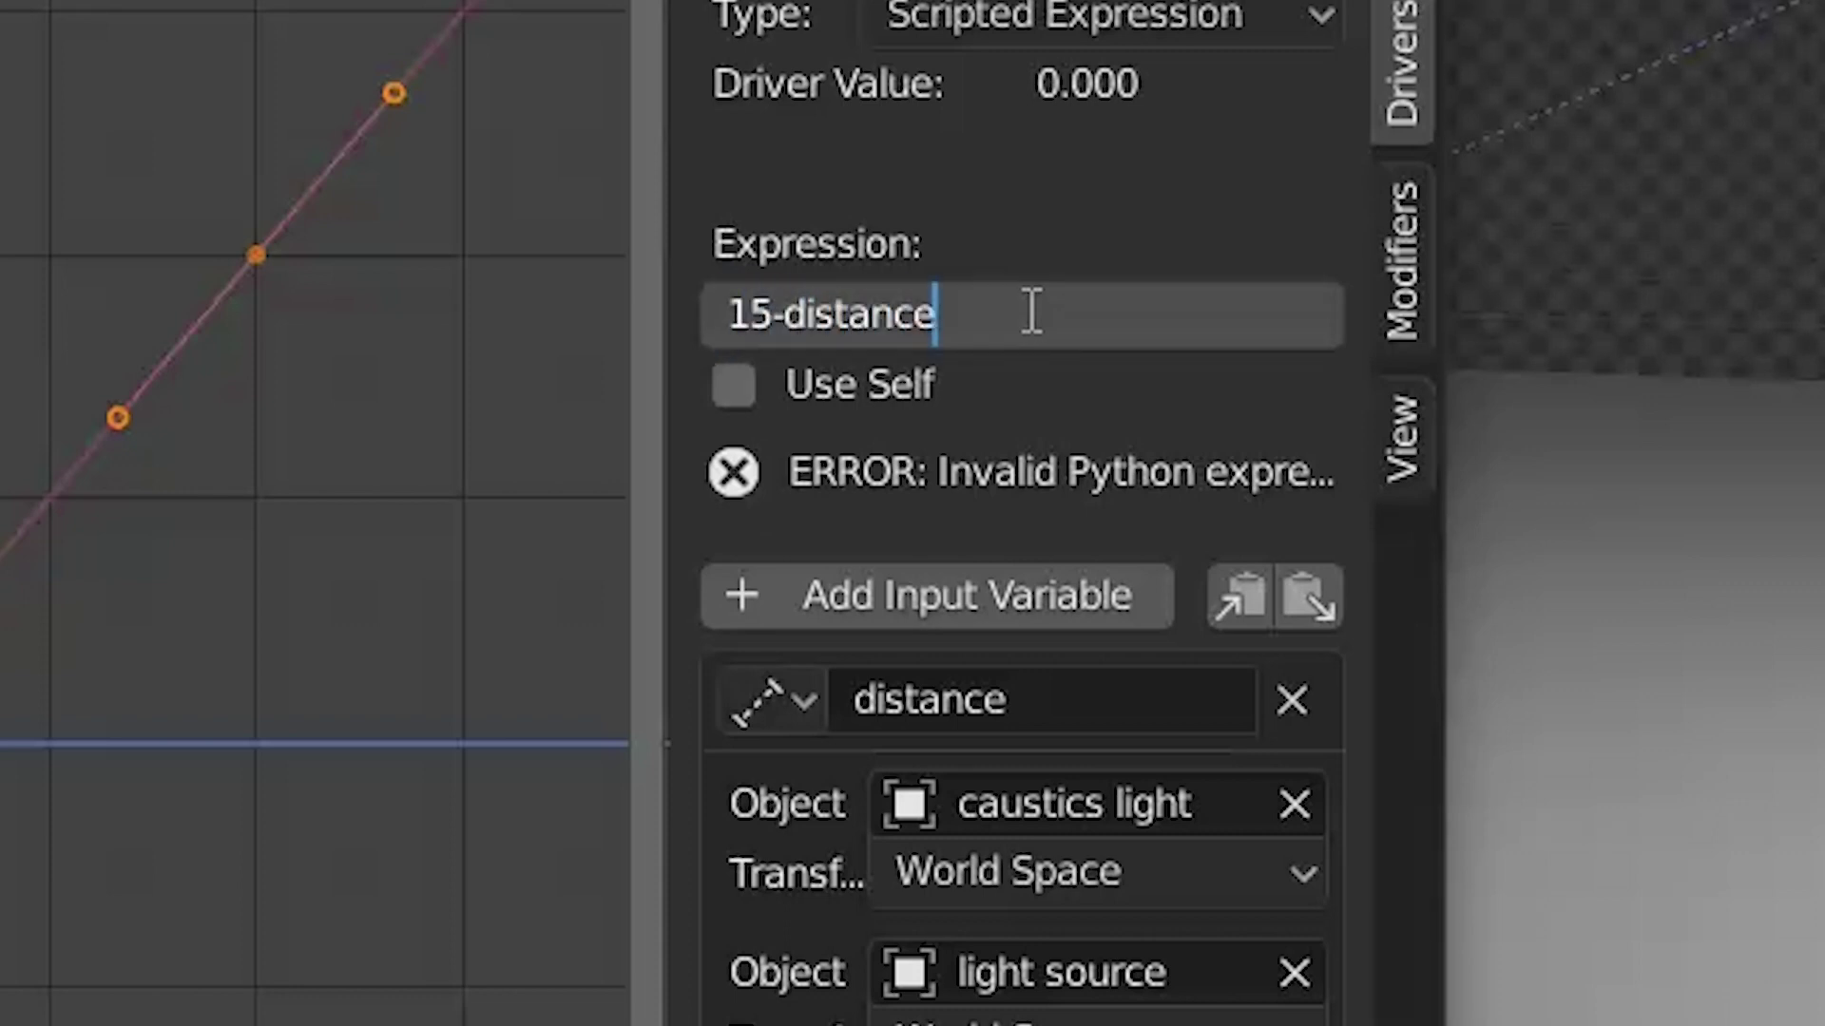
Step: Set the driver expression to (15-distance)*(power/10) and close the Drivers Editor
{"action": "key", "text": "Return"}
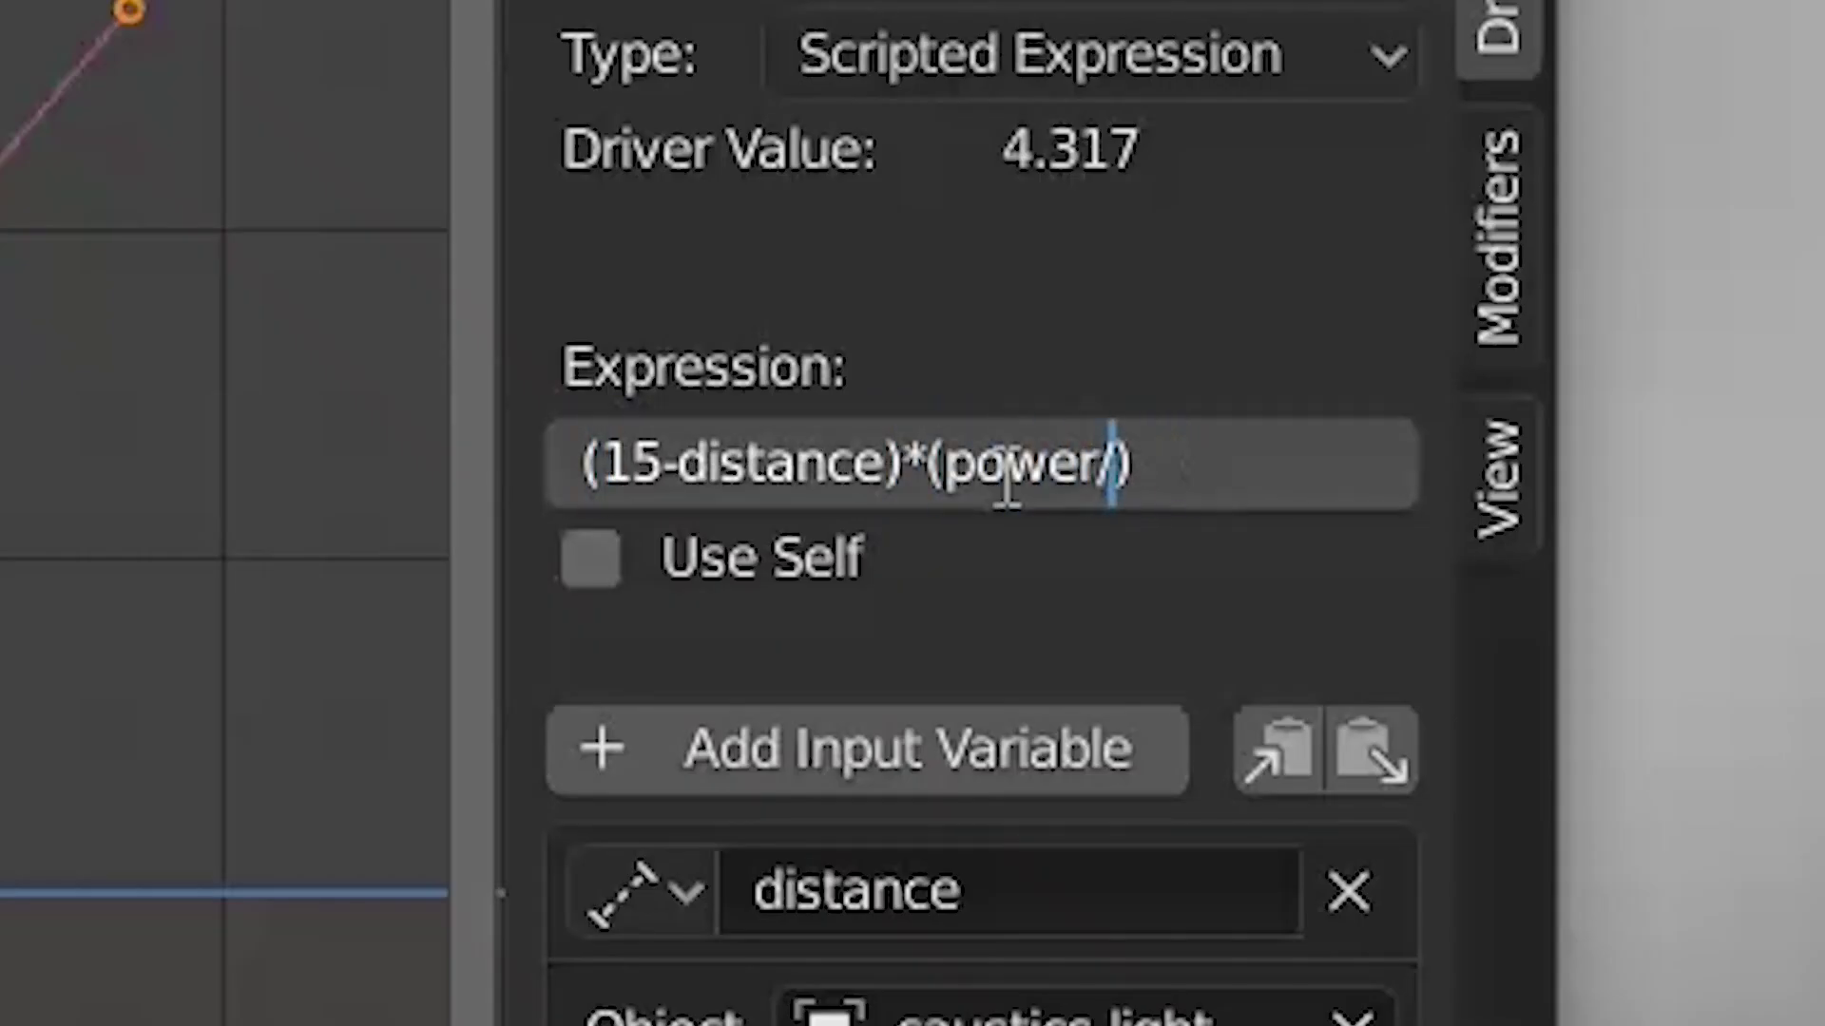
{"action": "key", "text": "Return"}
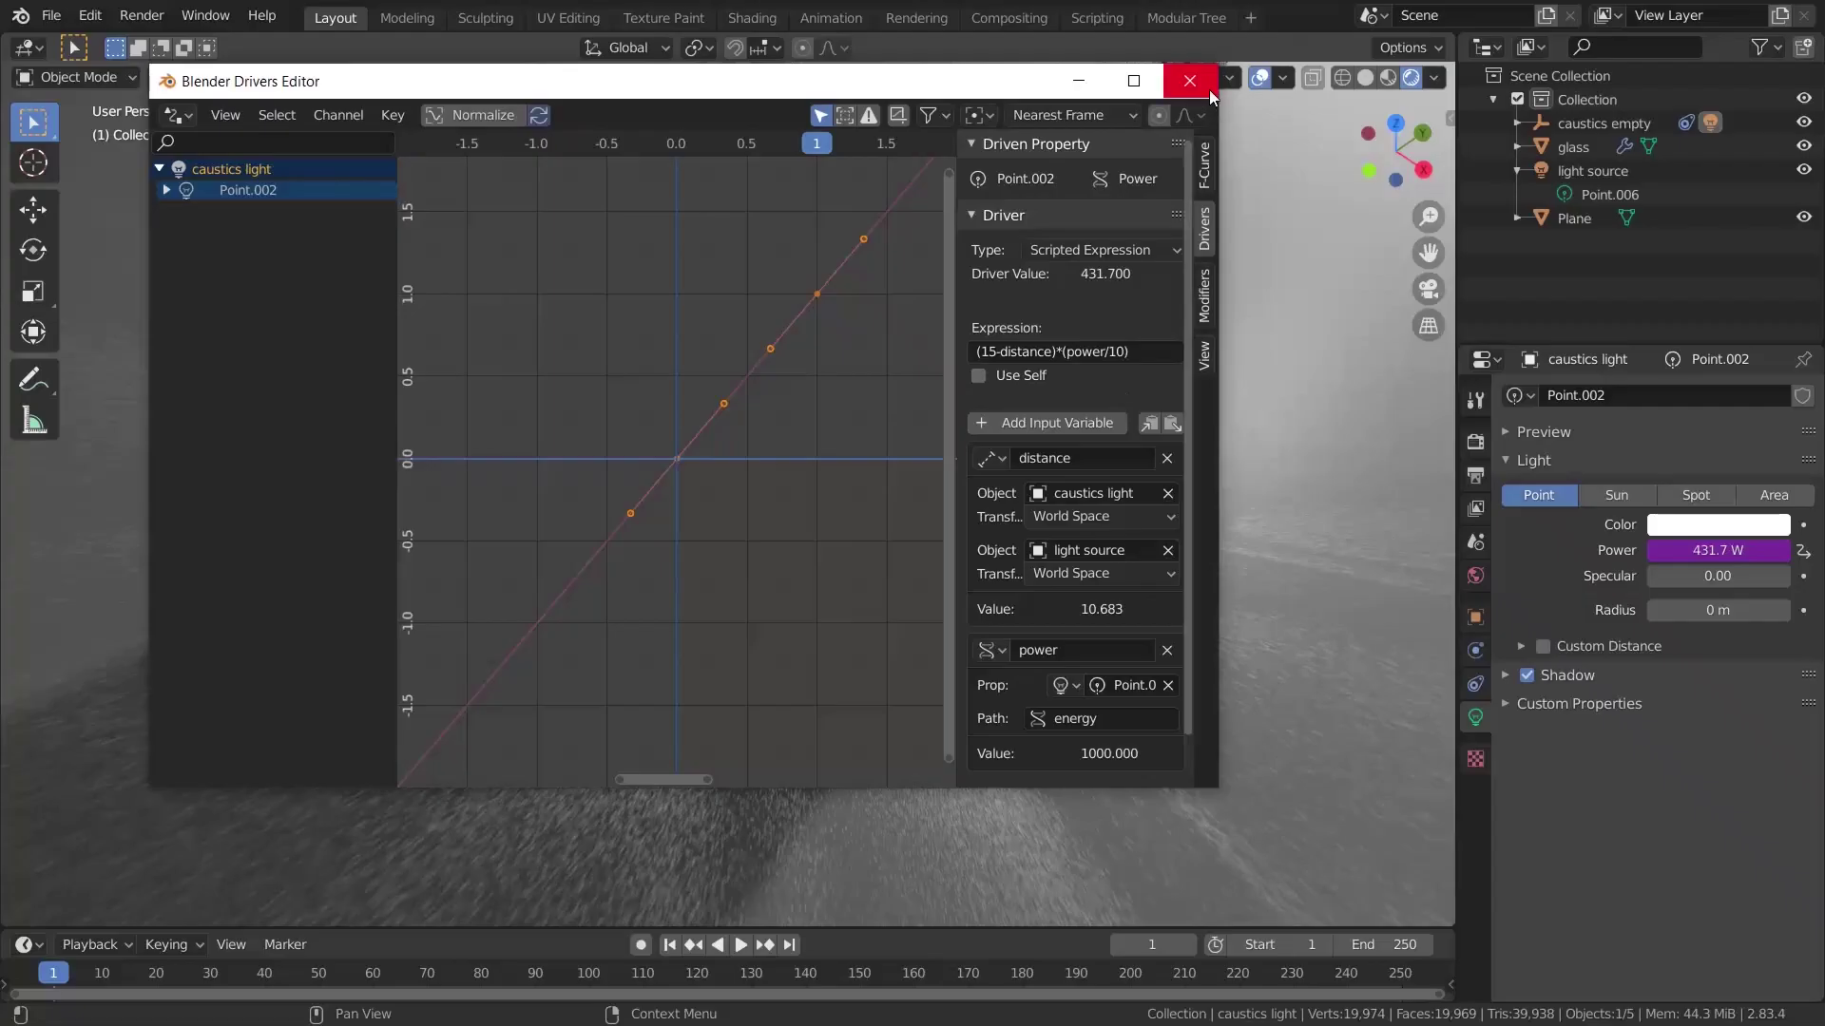
{"action": "left_click", "coordinate": [1185, 77]}
Step: Move the light source across the plane around the glass to test the distance-driven caustics, ending in top view
{"action": "left_click", "coordinate": [737, 265]}
{"action": "key", "text": "g"}
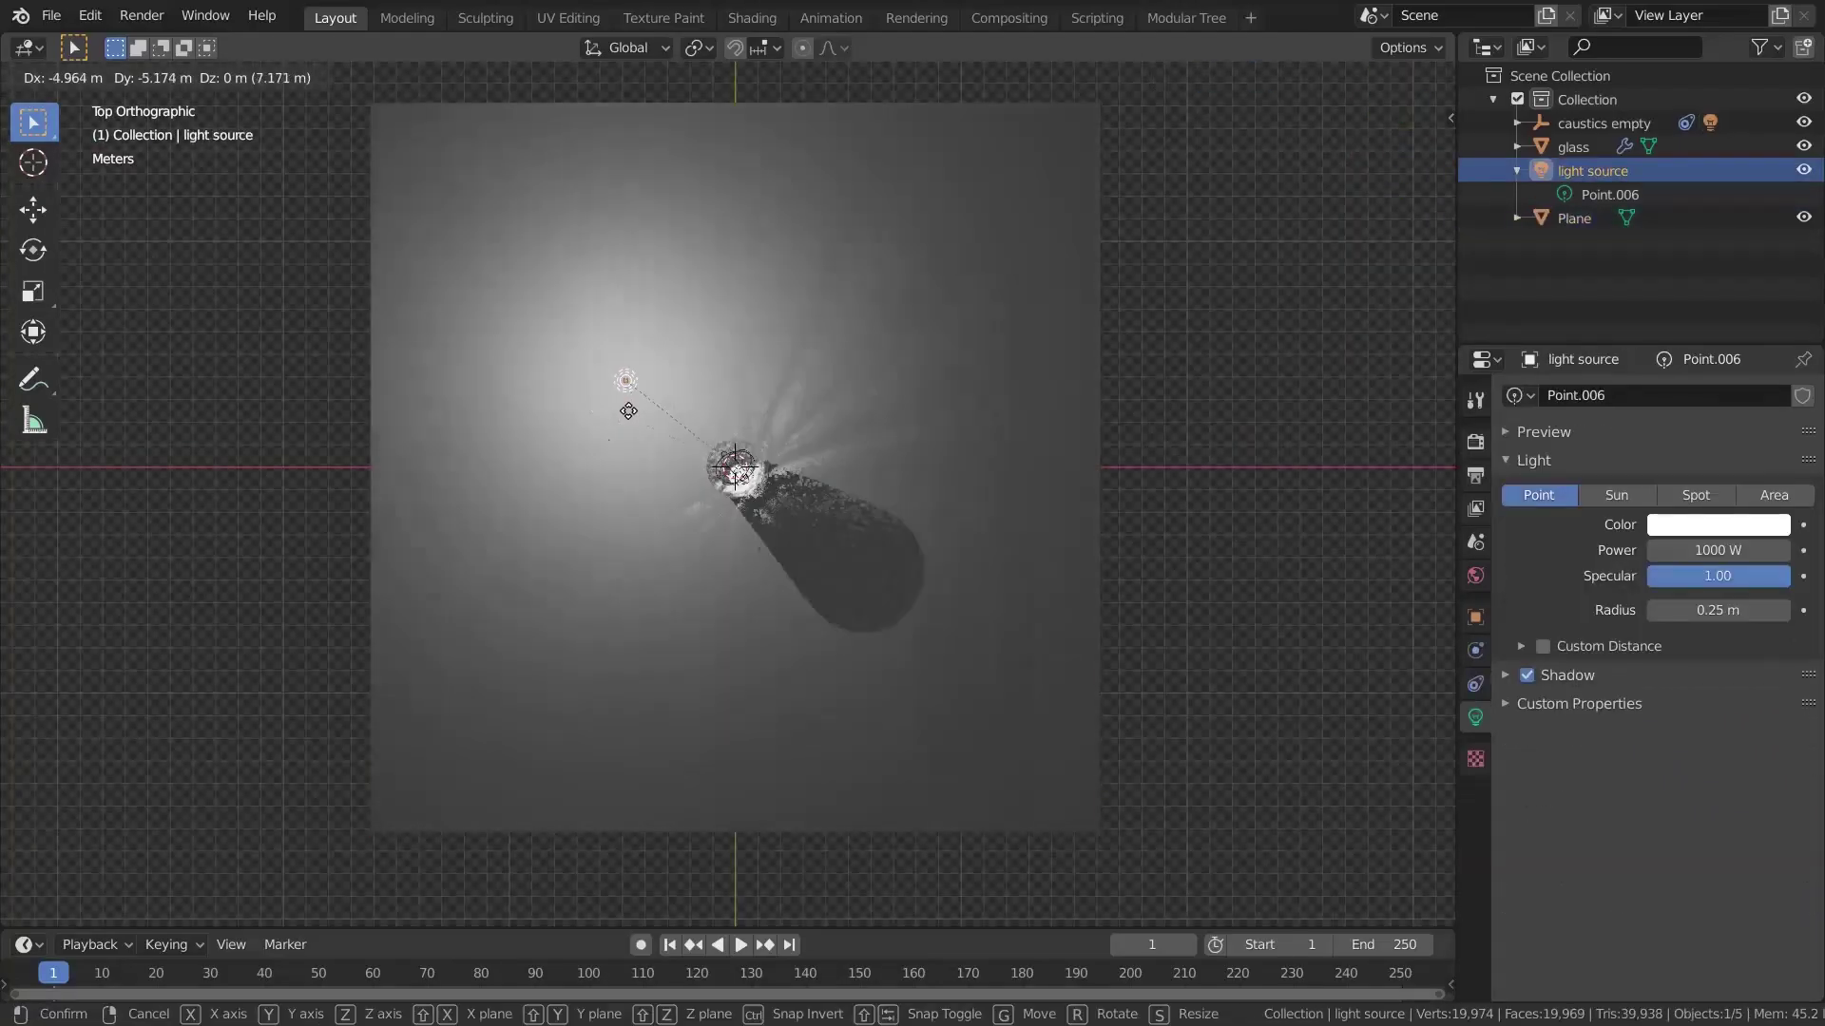
{"action": "left_click", "coordinate": [225, 581]}
{"action": "middle_click_drag", "start_coordinate": [782, 625], "coordinate": [807, 586]}
{"action": "key", "text": "KP_7"}
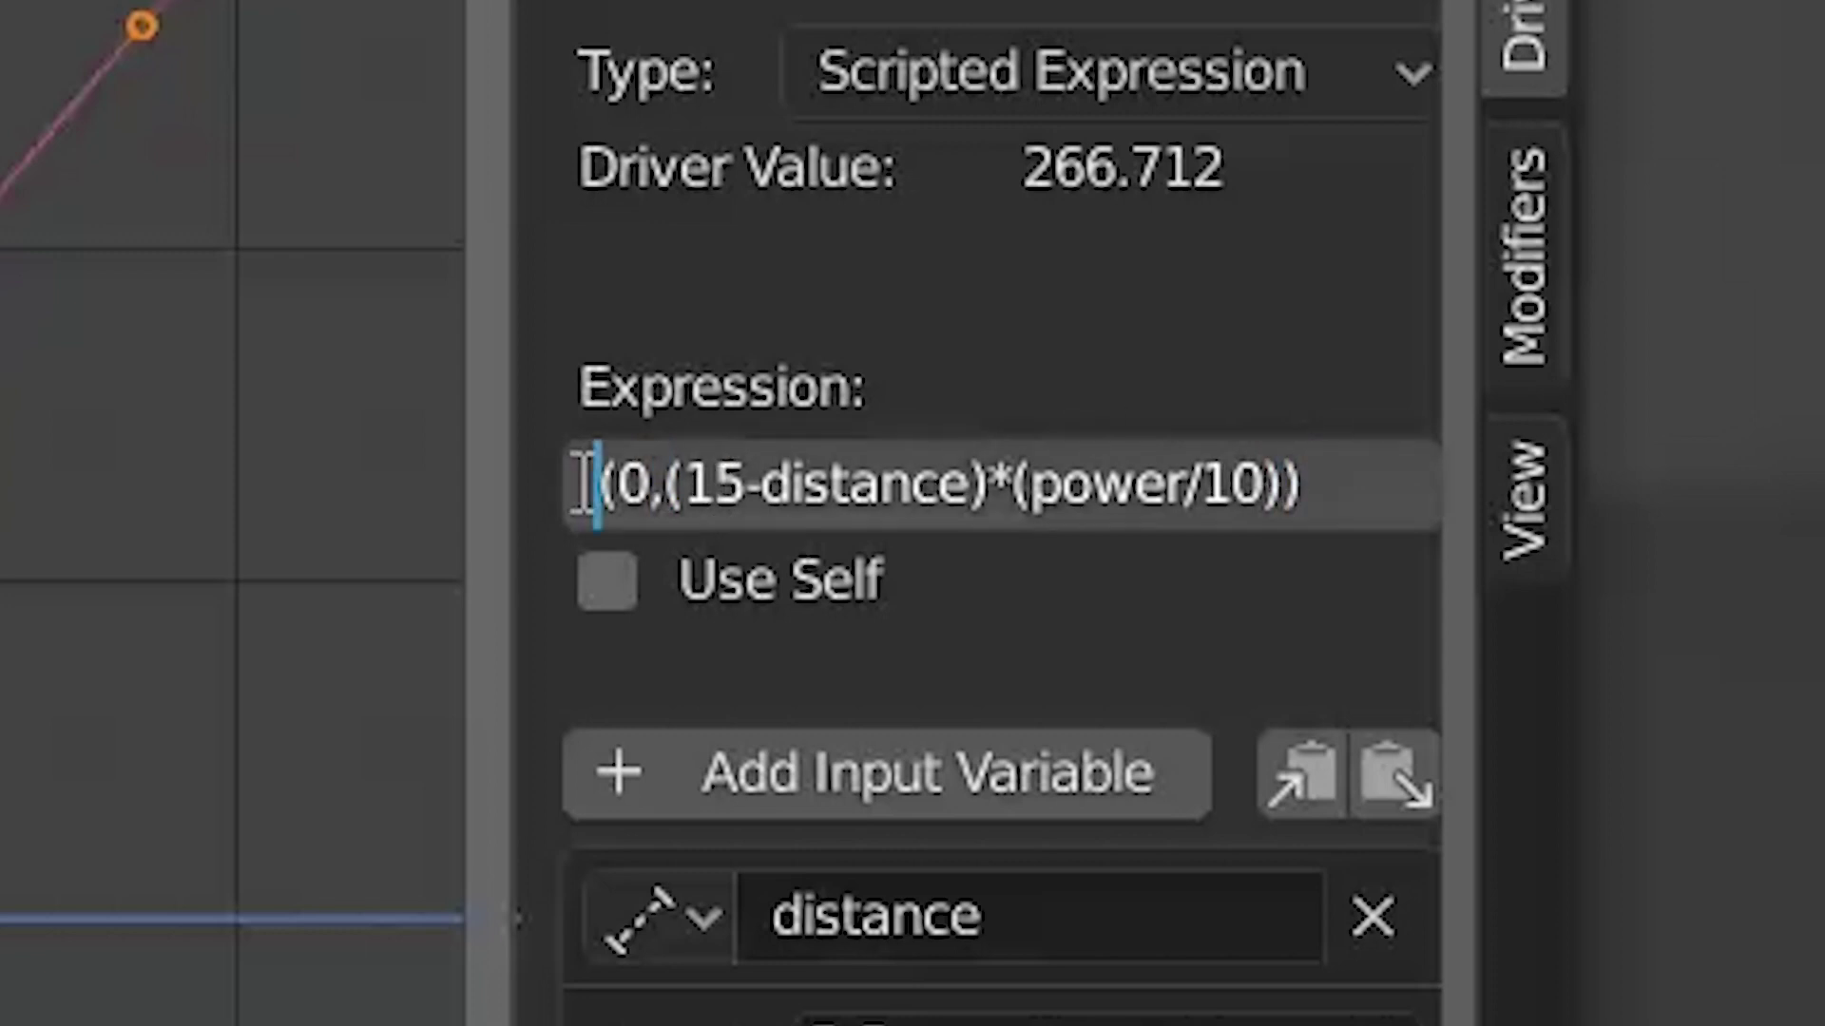
Step: Limit the caustics light's driver to non-negative values with the expression max(0,(15-distance)*(power/10))
{"action": "type", "text": "max"}
{"action": "key", "text": "Return"}
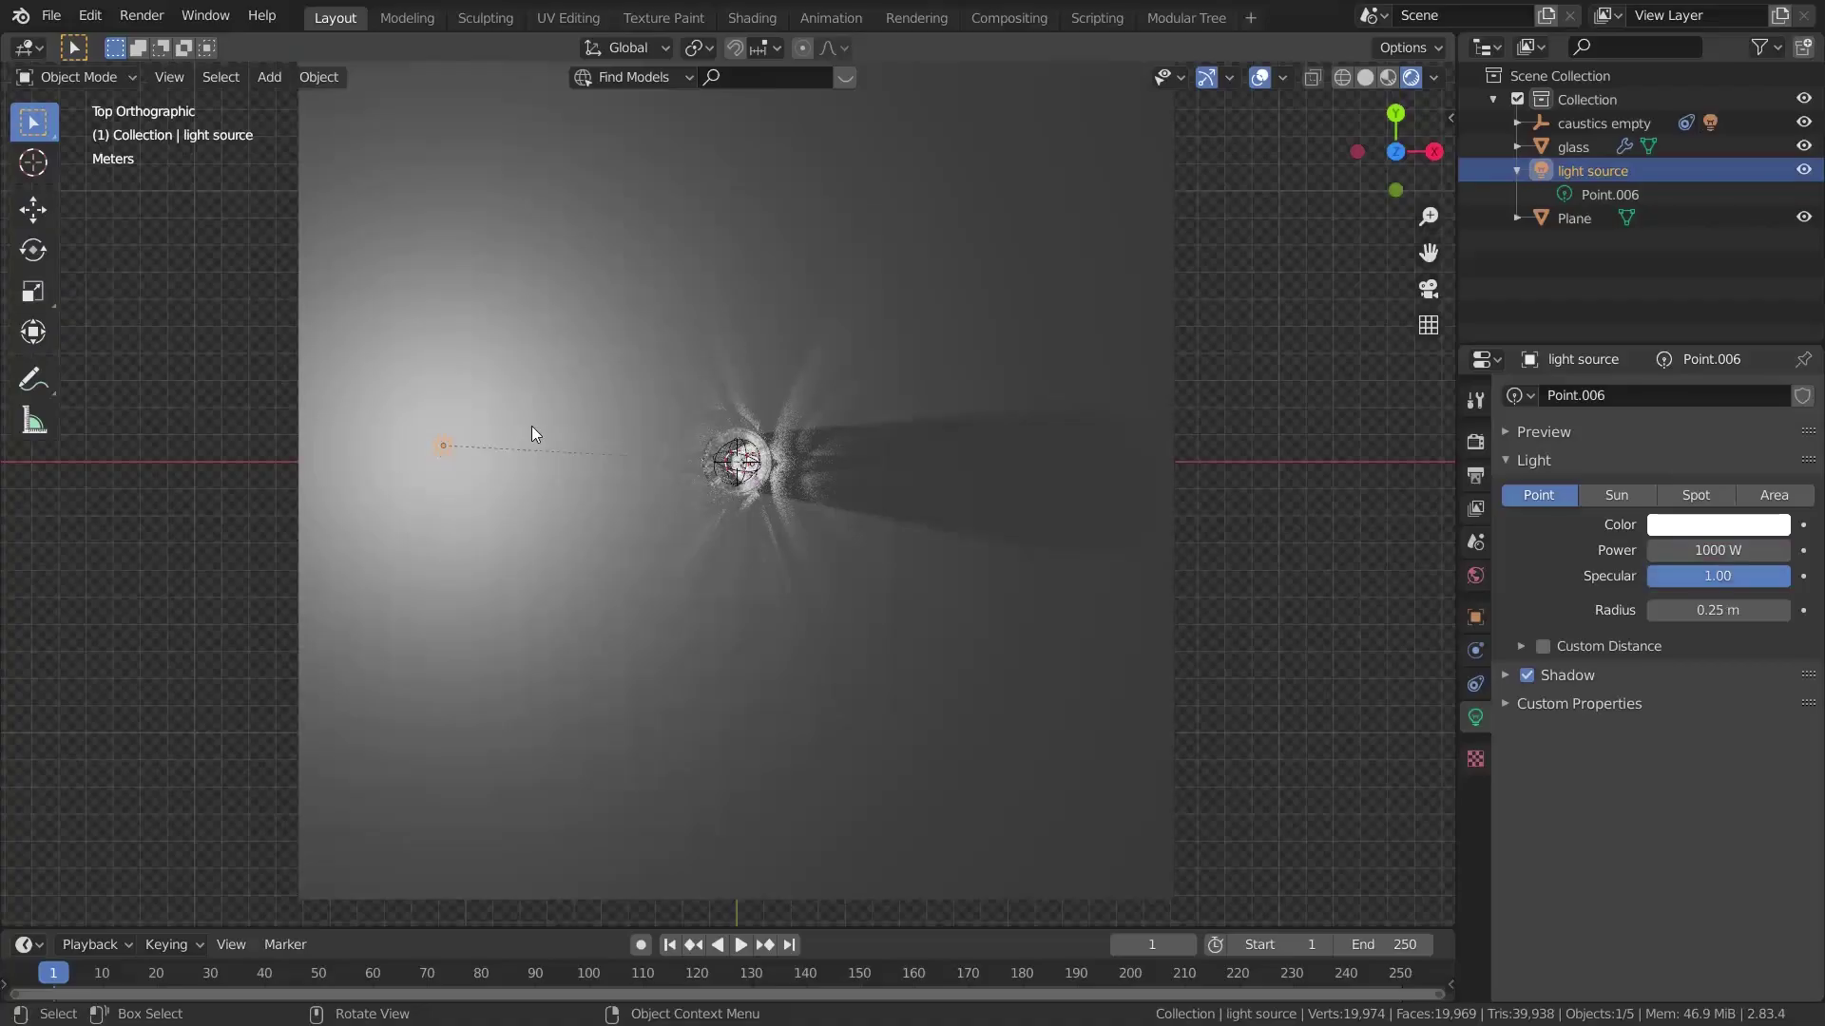
Step: Move the light source around the glass in top view to test the clamped caustics power
{"action": "key", "text": "g"}
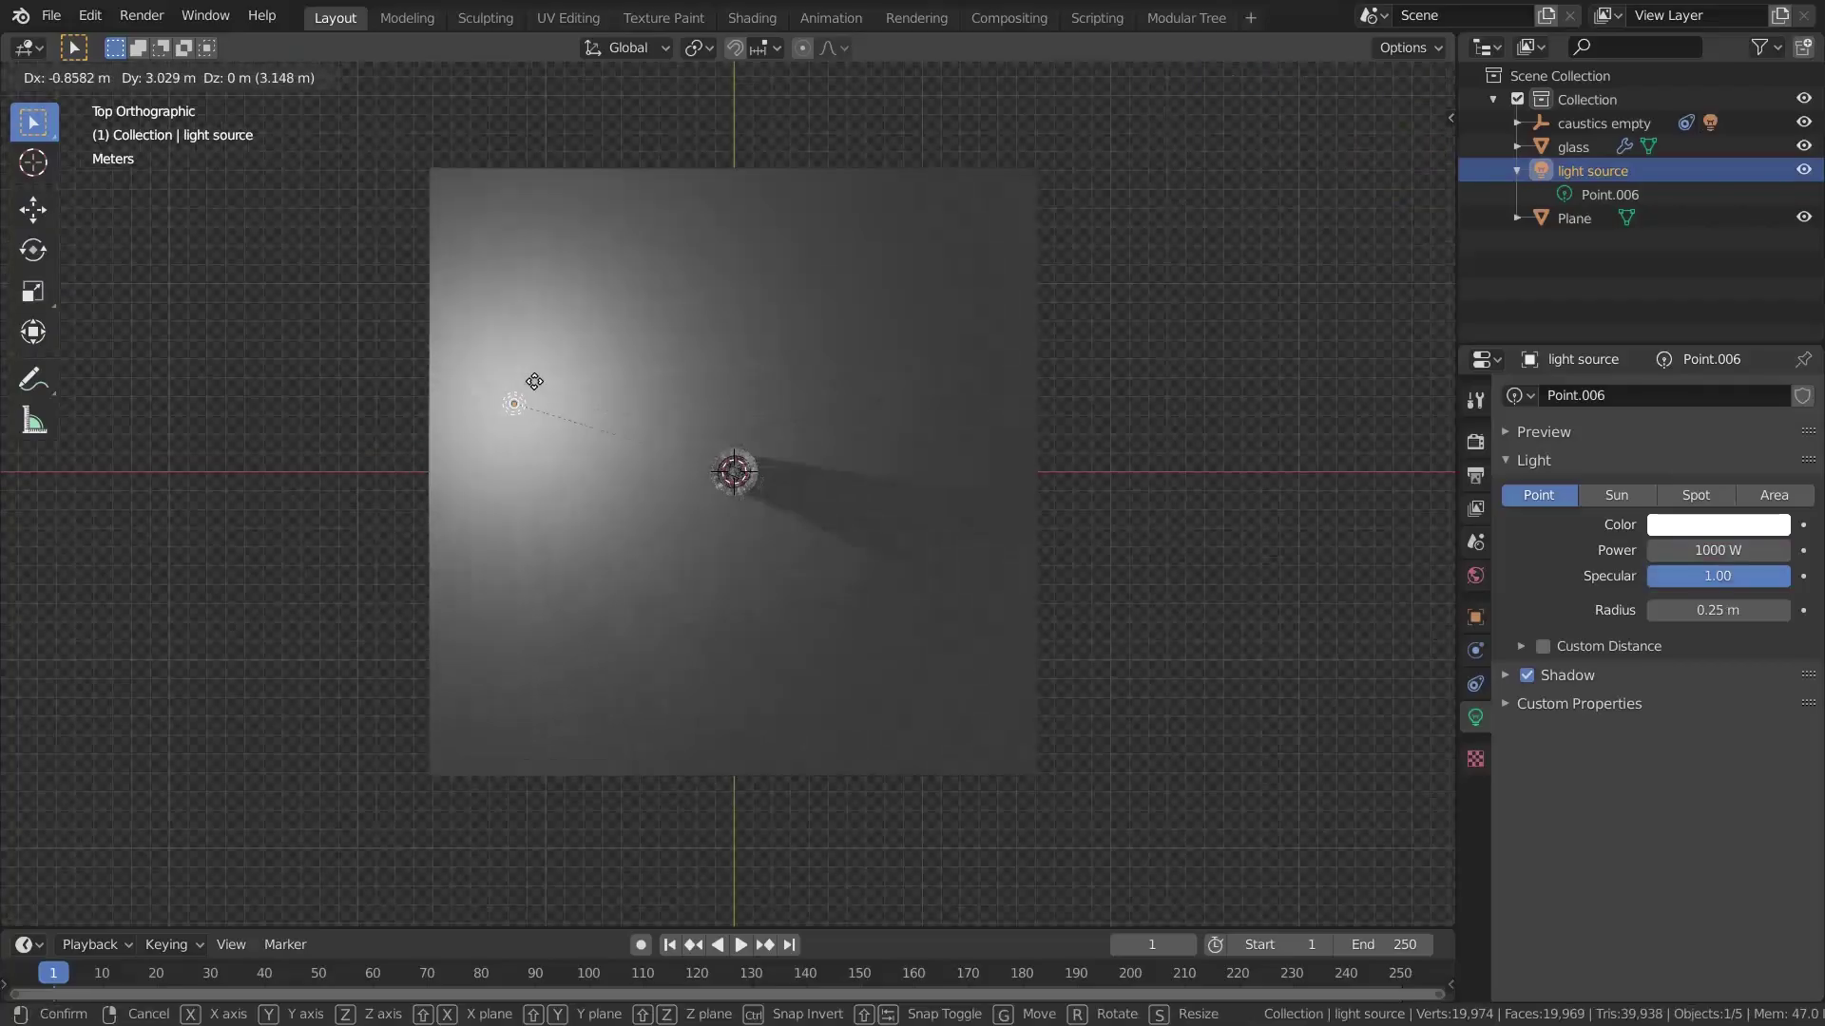